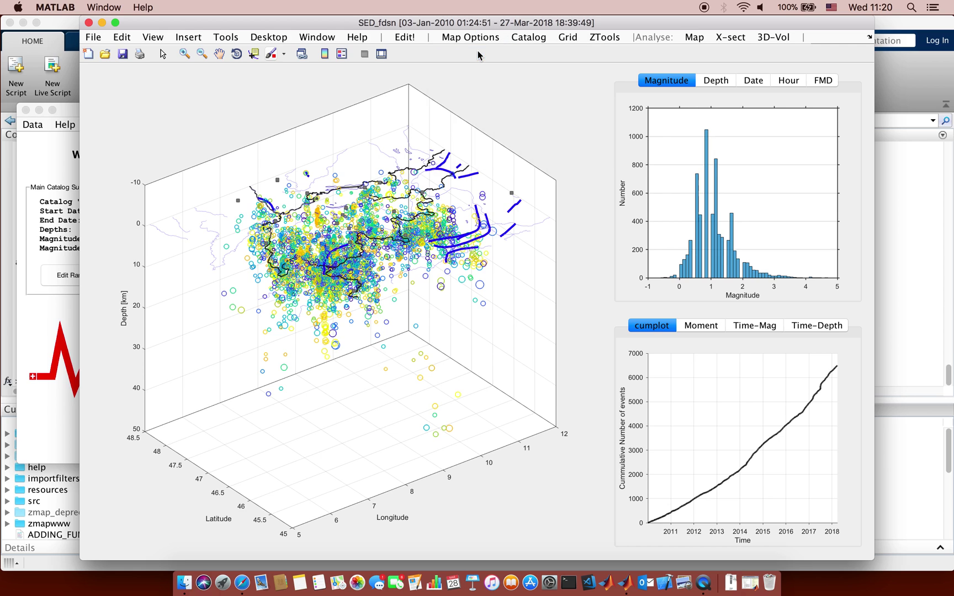
# Step: Return the map from 3-D to 2-D view and hide the faults layer
pyautogui.click(478, 38)
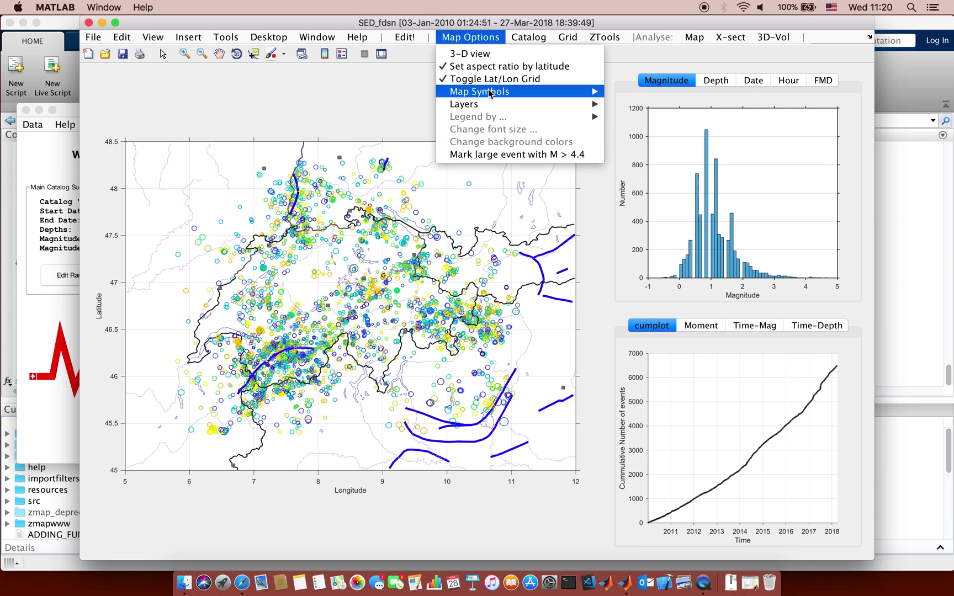
pyautogui.moveTo(489, 93)
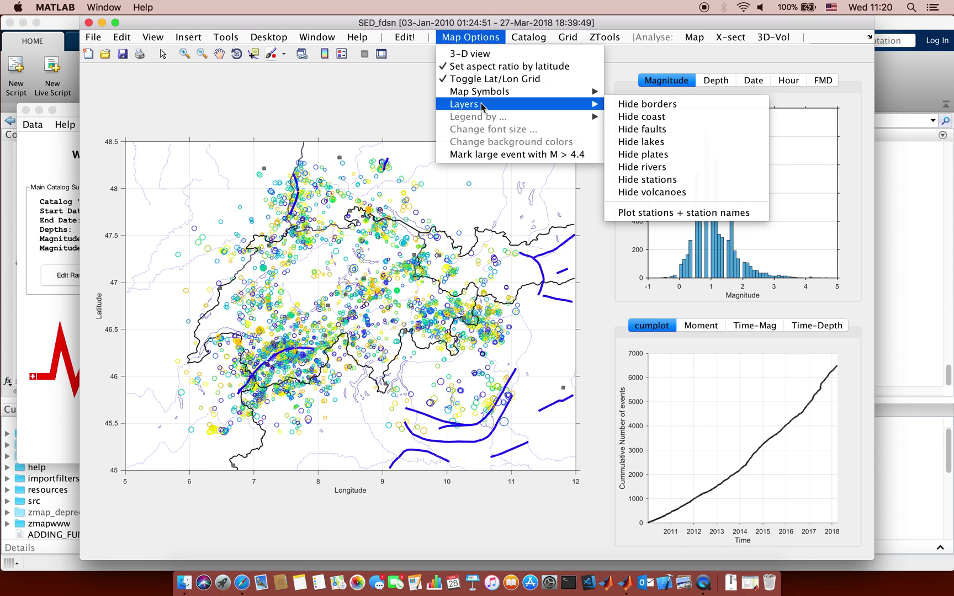
pyautogui.click(652, 131)
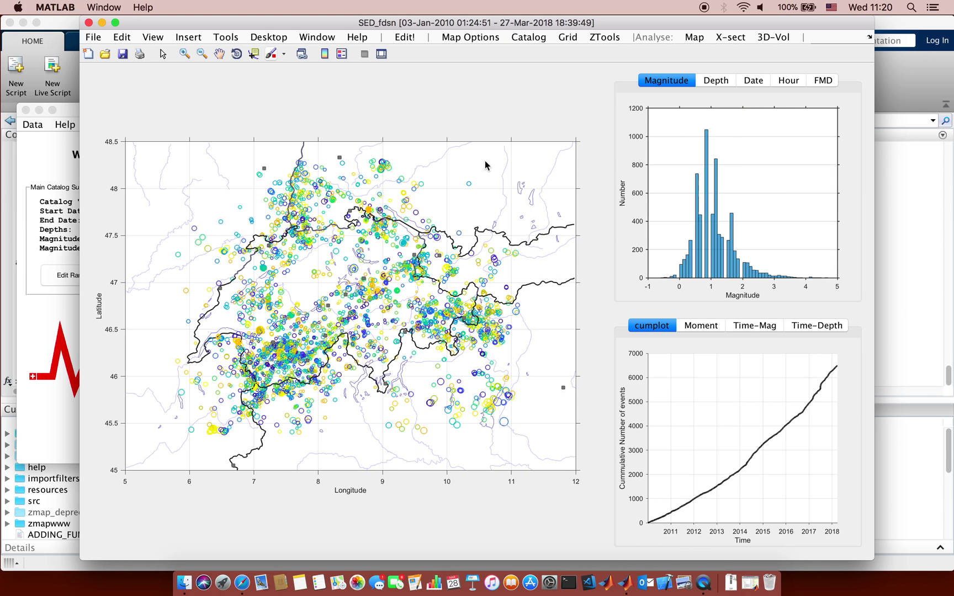
# Step: Create an automatic grid over the map and clear it again
pyautogui.click(479, 38)
pyautogui.moveTo(495, 105)
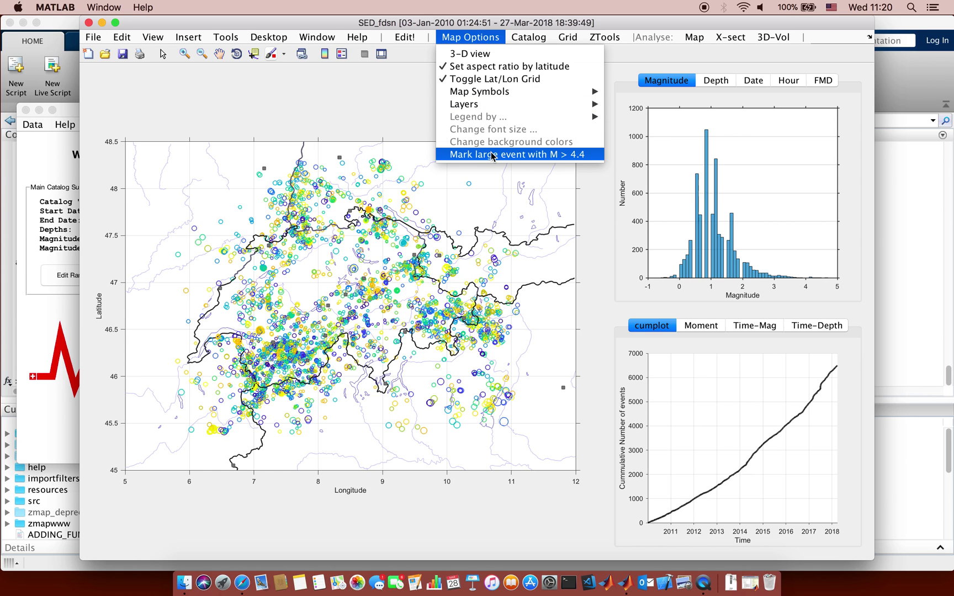
pyautogui.moveTo(531, 37)
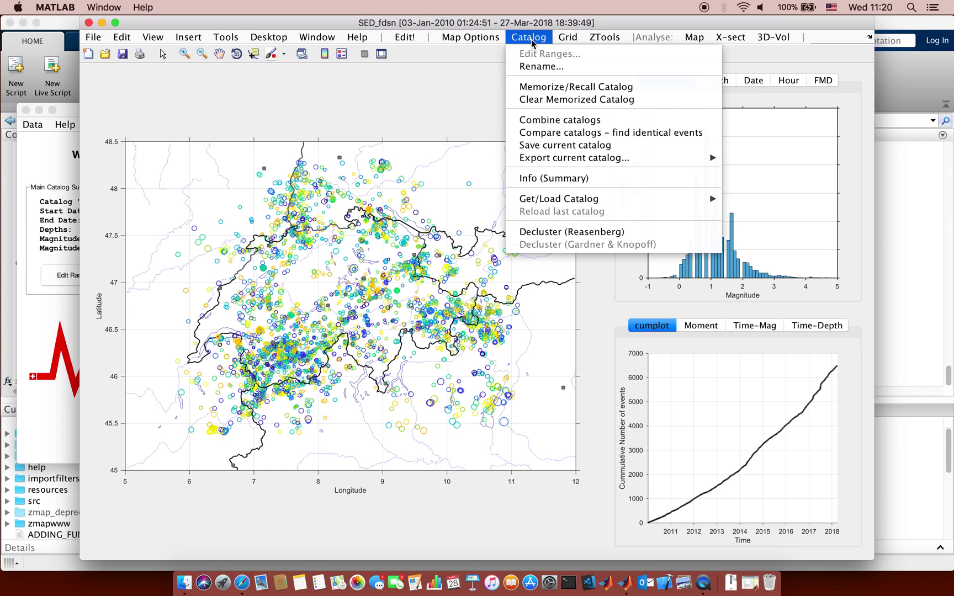
pyautogui.moveTo(562, 41)
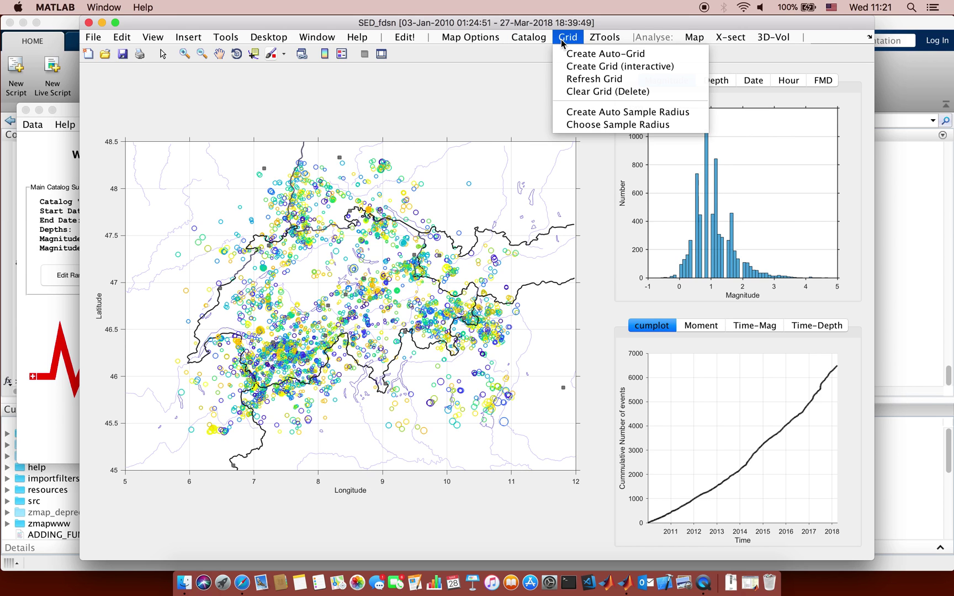
pyautogui.click(571, 54)
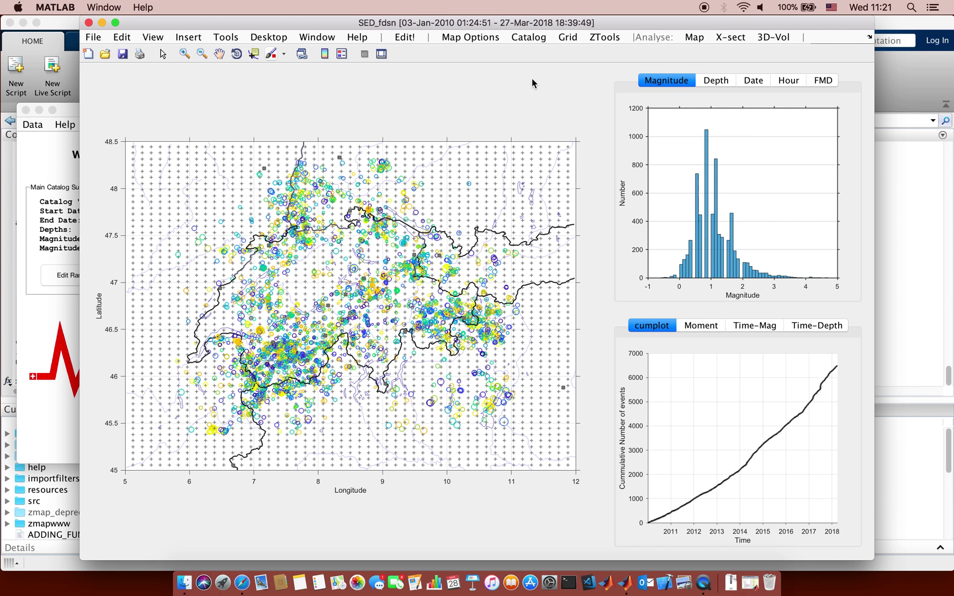
pyautogui.click(573, 39)
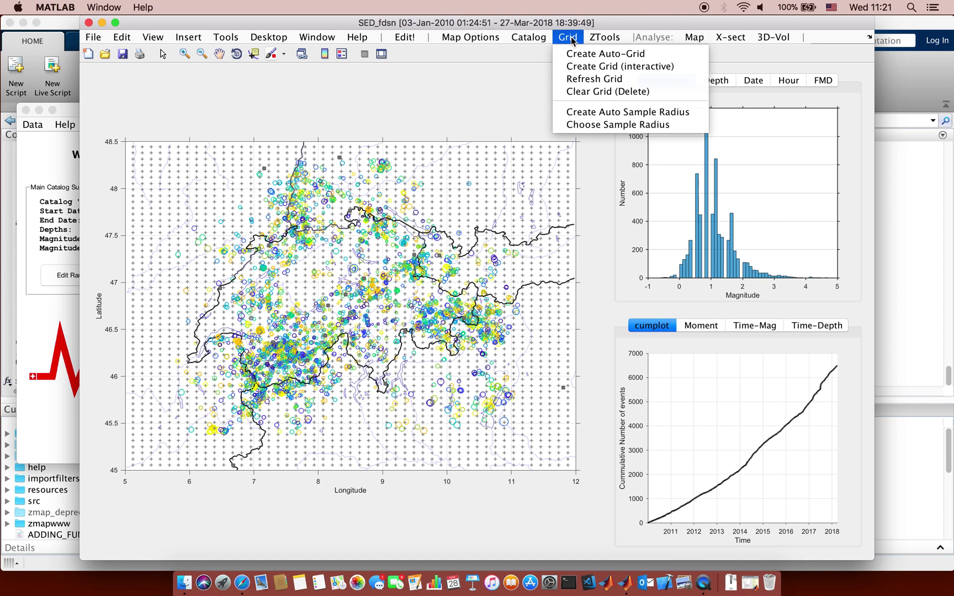
pyautogui.click(594, 92)
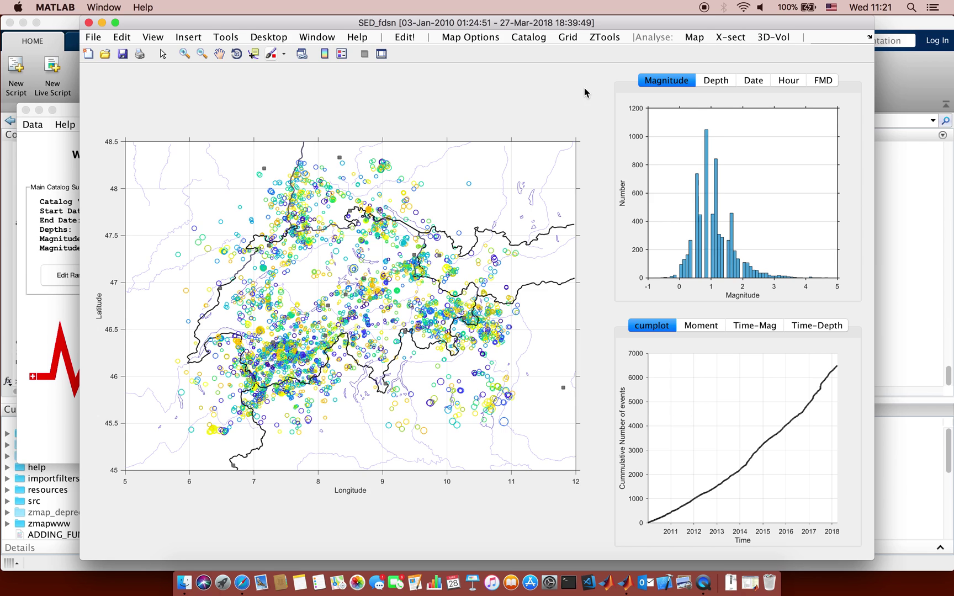
# Step: Define a 20 km wide cross-section B–B' on the map from about 6.4° lon, 45.35° lat to about 9.85° lon, 47.4° lat
pyautogui.rightClick(192, 442)
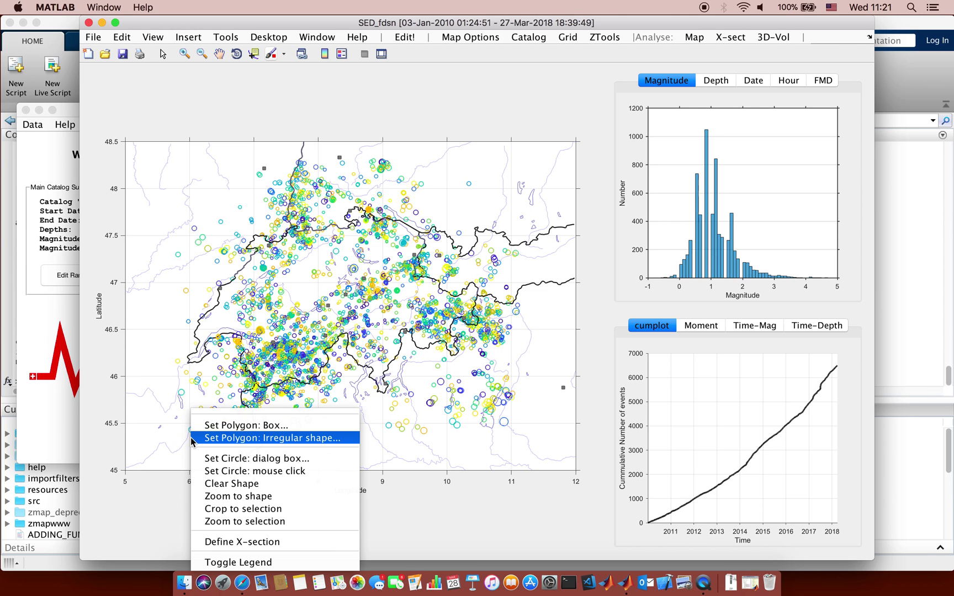
pyautogui.click(223, 542)
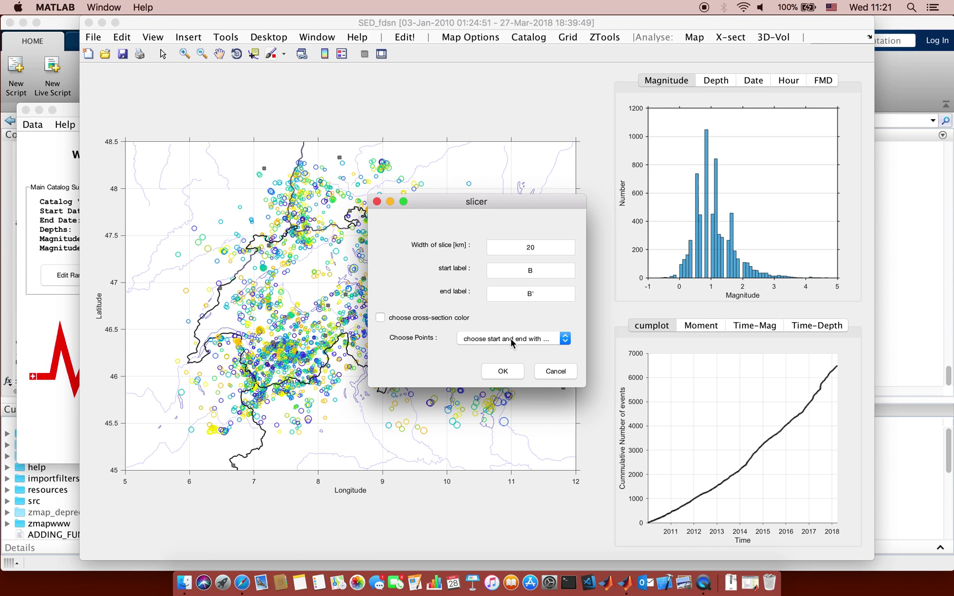
pyautogui.click(505, 373)
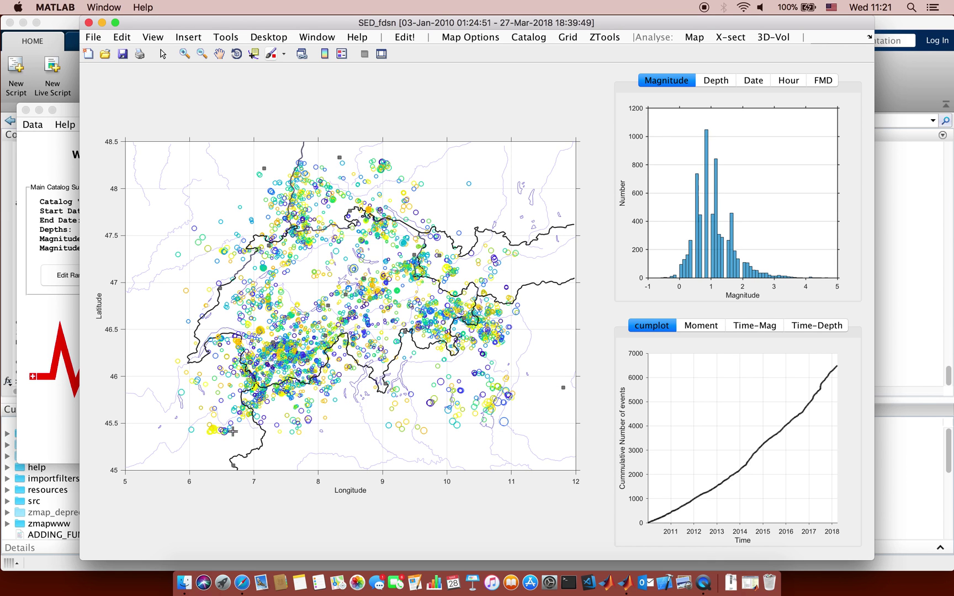
pyautogui.click(214, 438)
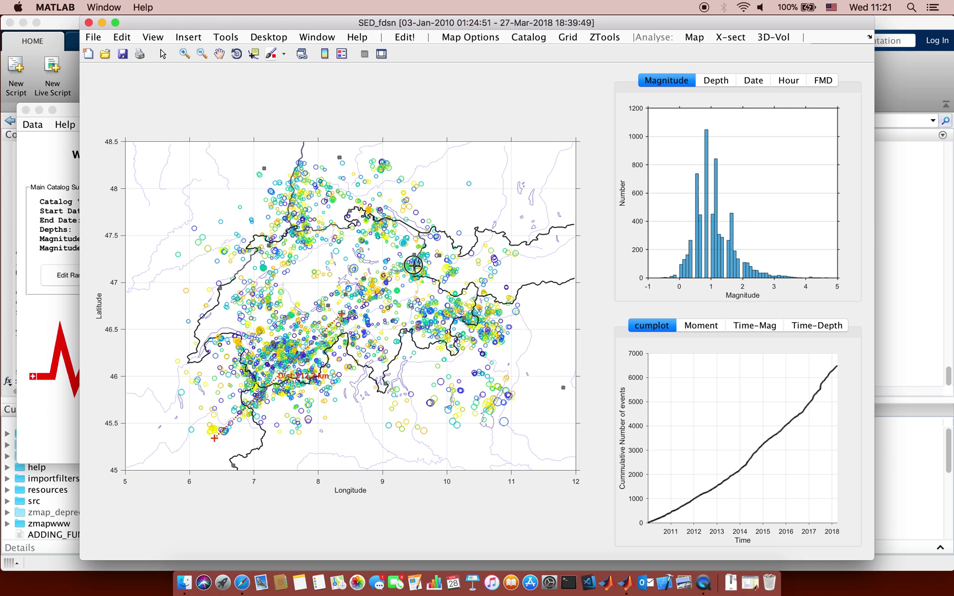
pyautogui.click(437, 247)
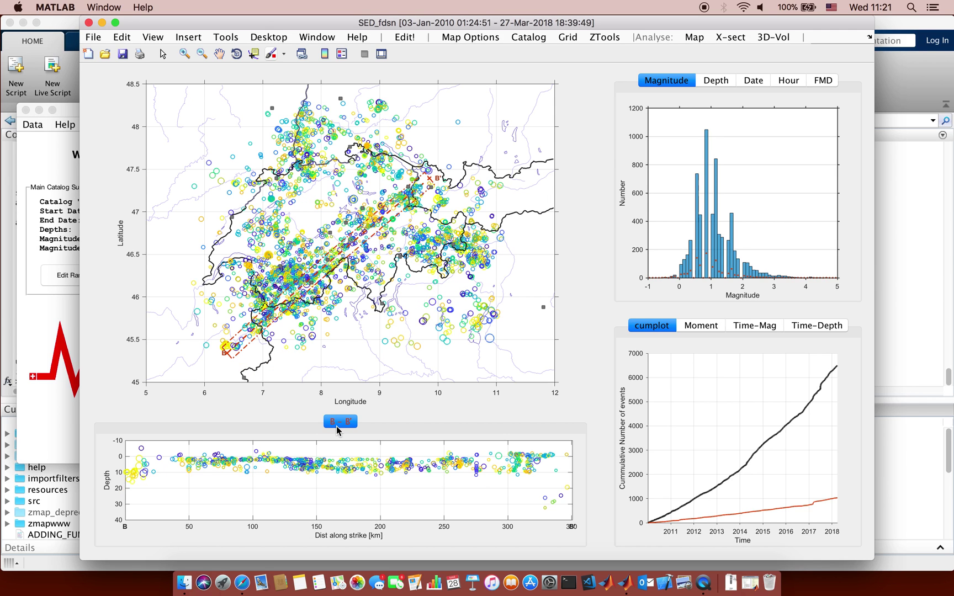
# Step: Widen the slice of the B–B' cross-section
pyautogui.rightClick(338, 430)
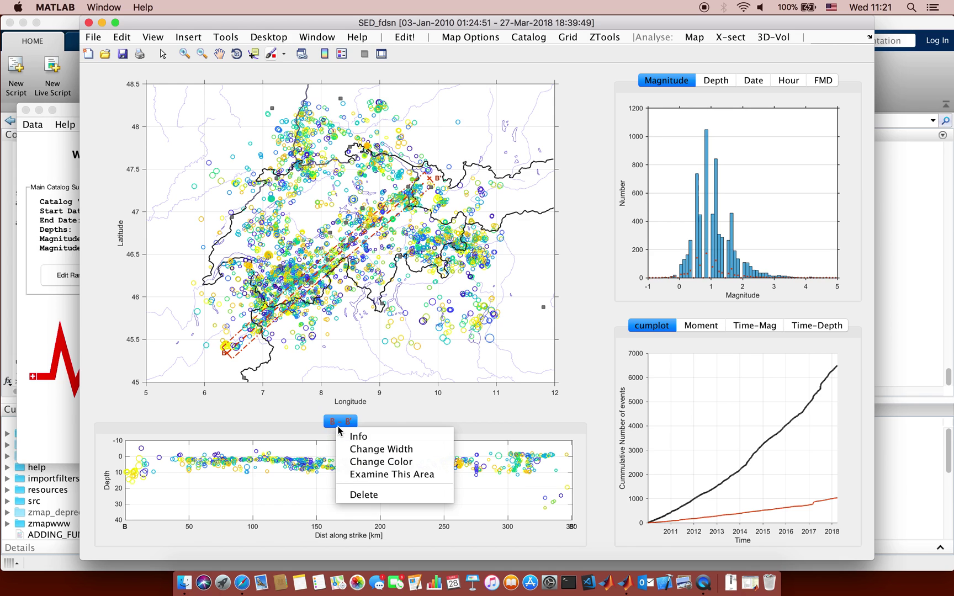
pyautogui.click(362, 449)
pyautogui.click(453, 236)
pyautogui.write('10')
pyautogui.click(474, 255)
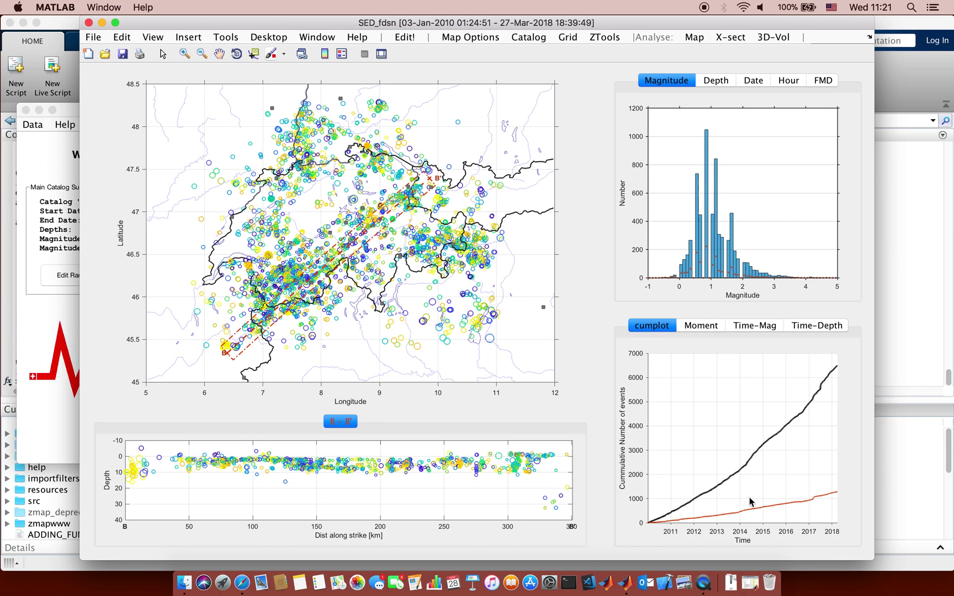
# Step: View the cumulative moment, time-magnitude and time-depth plots, and return to the cumulative event plot
pyautogui.click(708, 328)
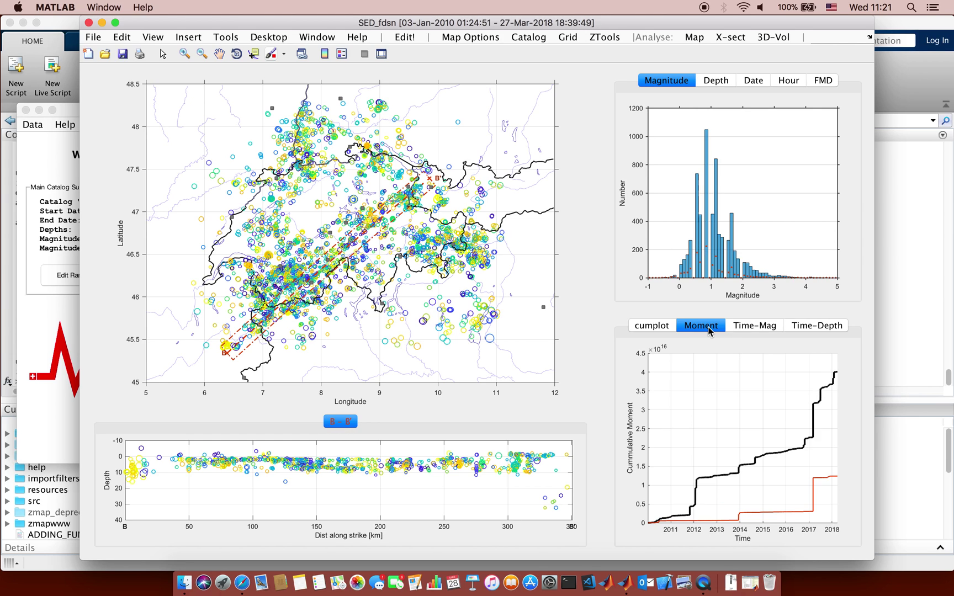
pyautogui.click(765, 327)
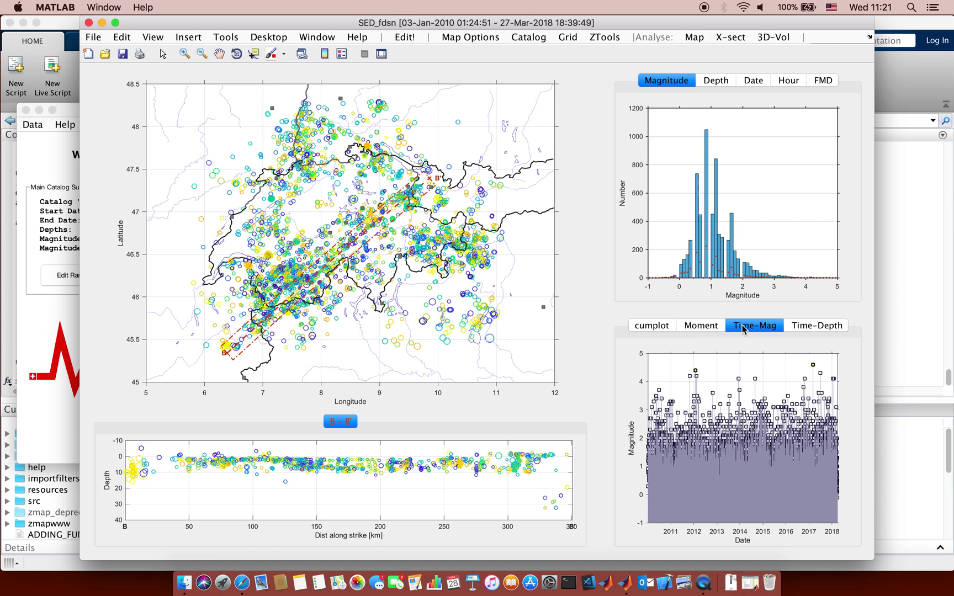
pyautogui.click(800, 326)
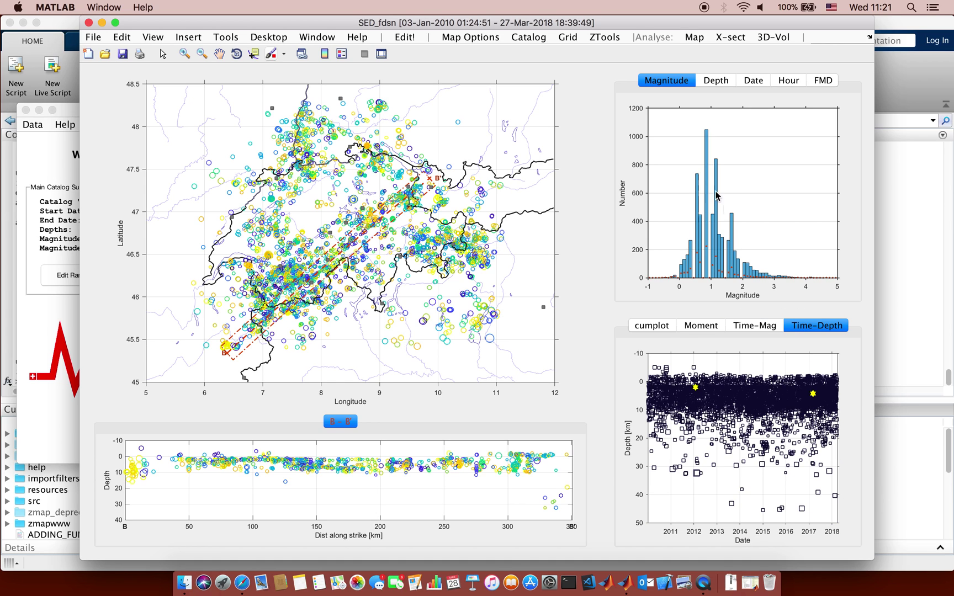
pyautogui.click(652, 327)
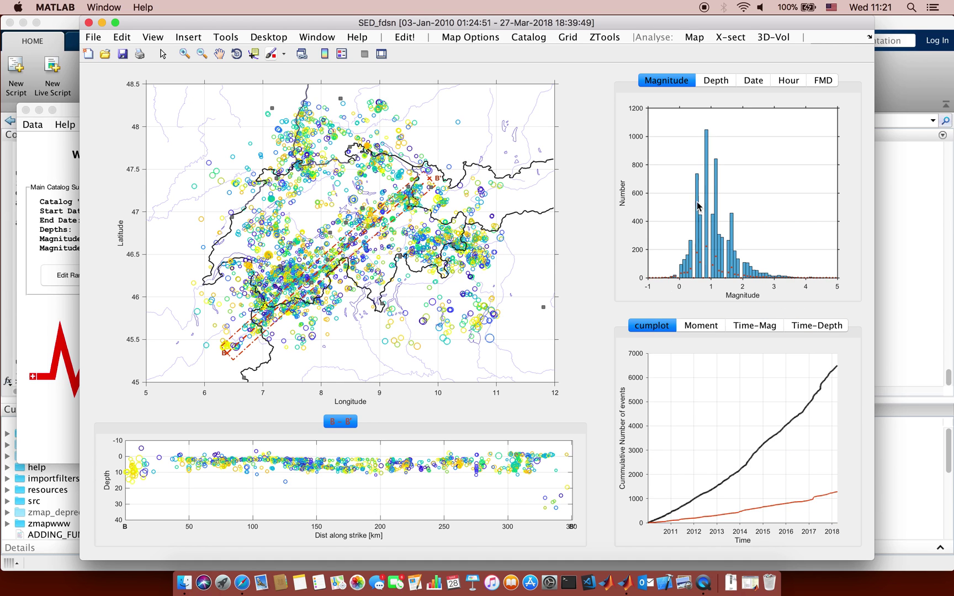
# Step: View the depth, date, hour and frequency-magnitude distributions, and return to the magnitude histogram
pyautogui.click(717, 84)
pyautogui.click(752, 82)
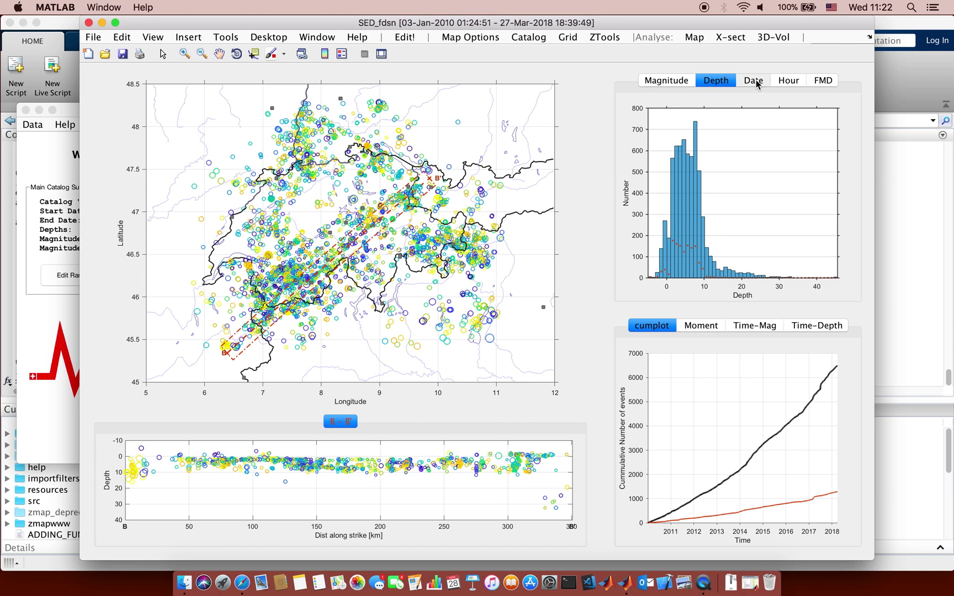
pyautogui.click(785, 83)
pyautogui.click(823, 82)
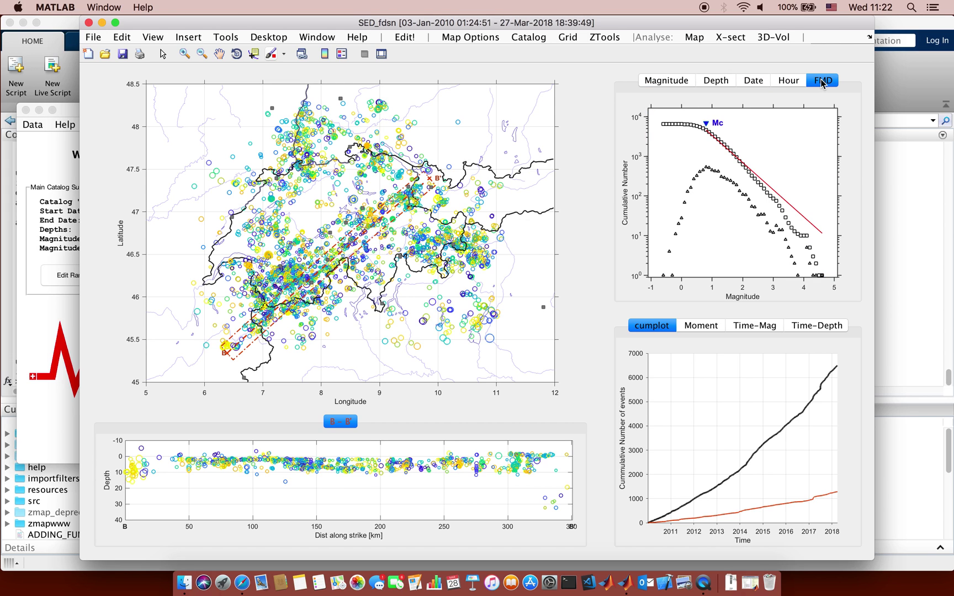
pyautogui.click(672, 82)
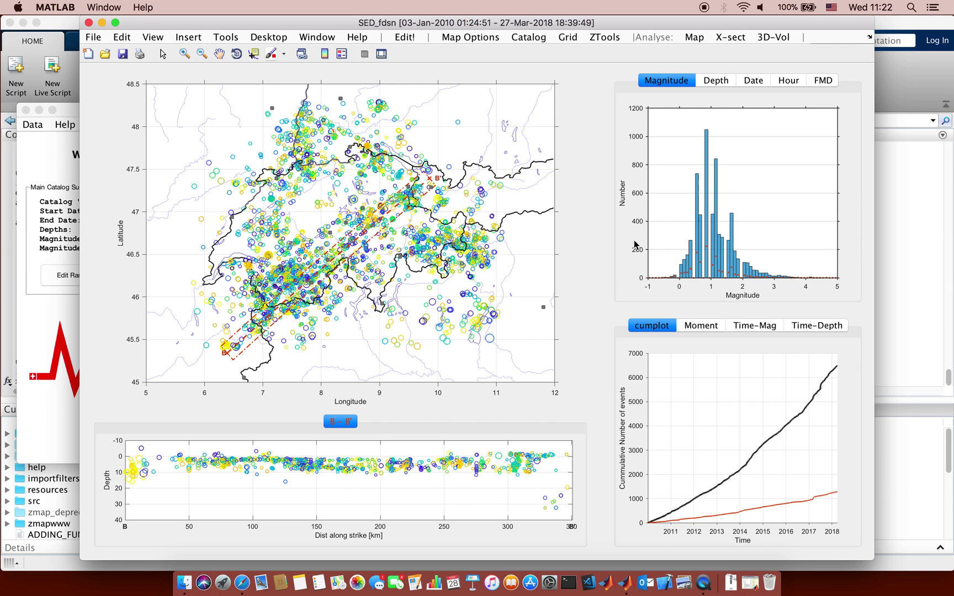
# Step: Try a log scale on the magnitude histogram's Number axis and restore the linear scale
pyautogui.rightClick(624, 199)
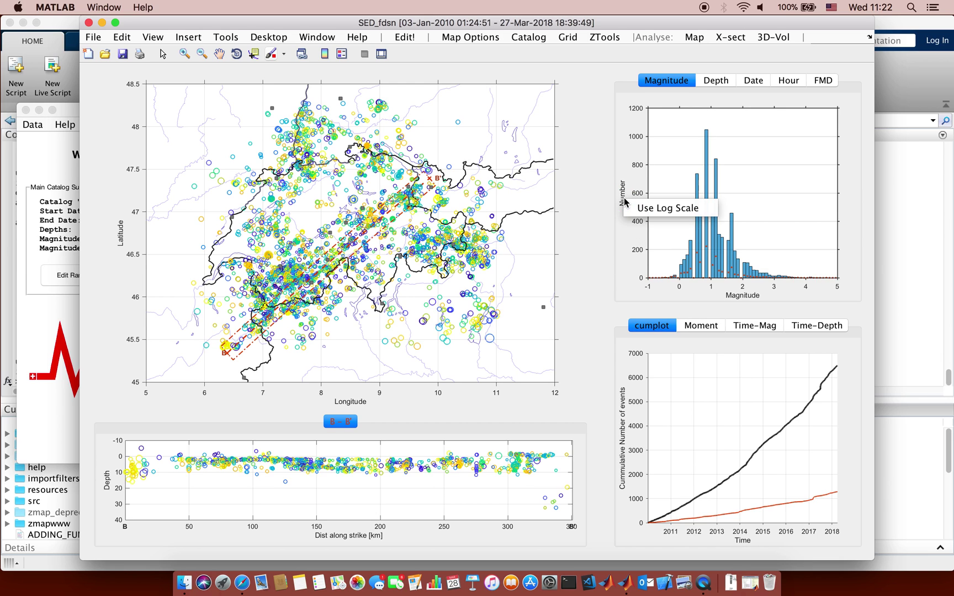
pyautogui.click(630, 206)
pyautogui.rightClick(631, 209)
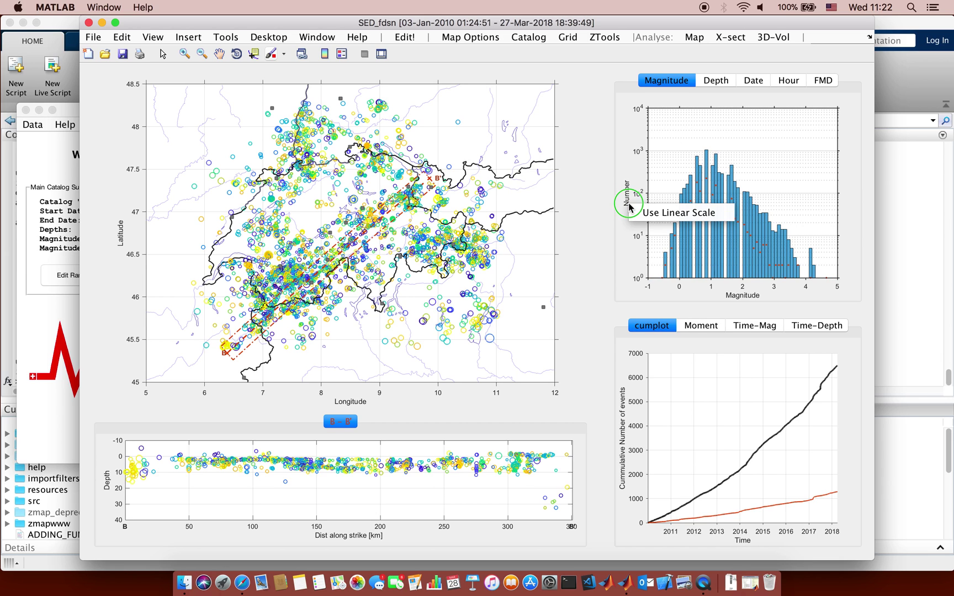
pyautogui.click(635, 211)
# Step: Set the number of bins in the magnitude histogram to 20
pyautogui.rightClick(668, 181)
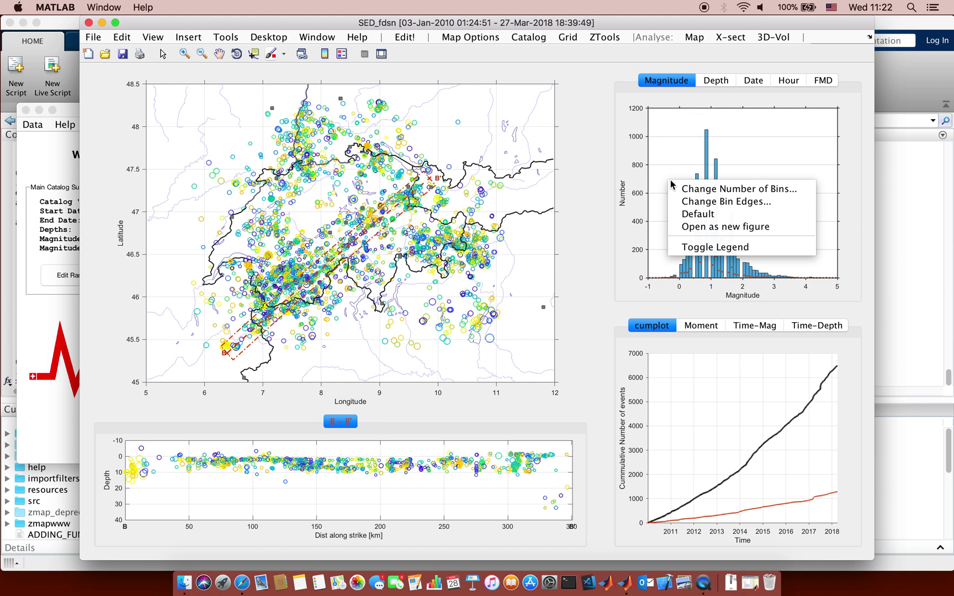
pyautogui.click(674, 189)
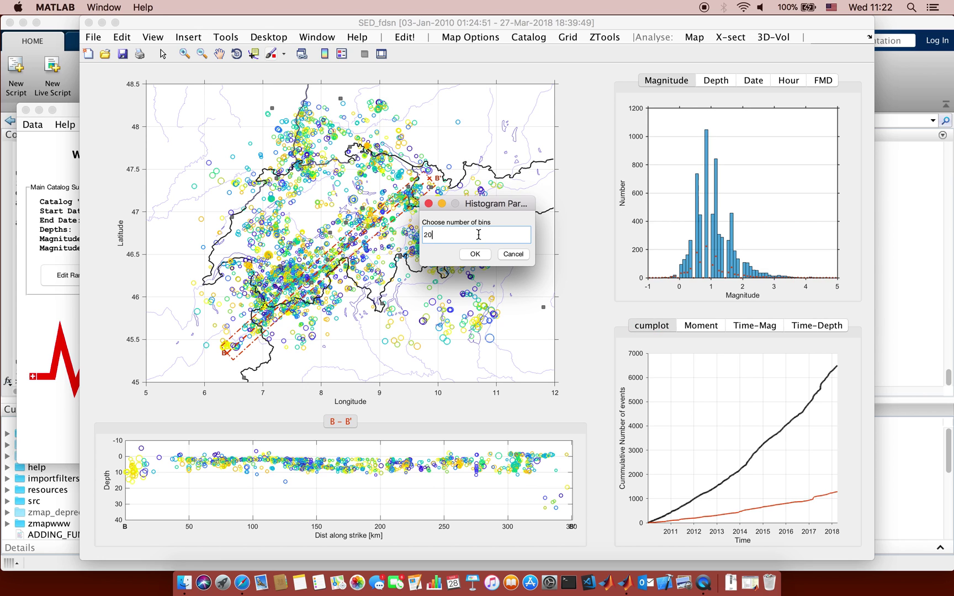
pyautogui.click(475, 254)
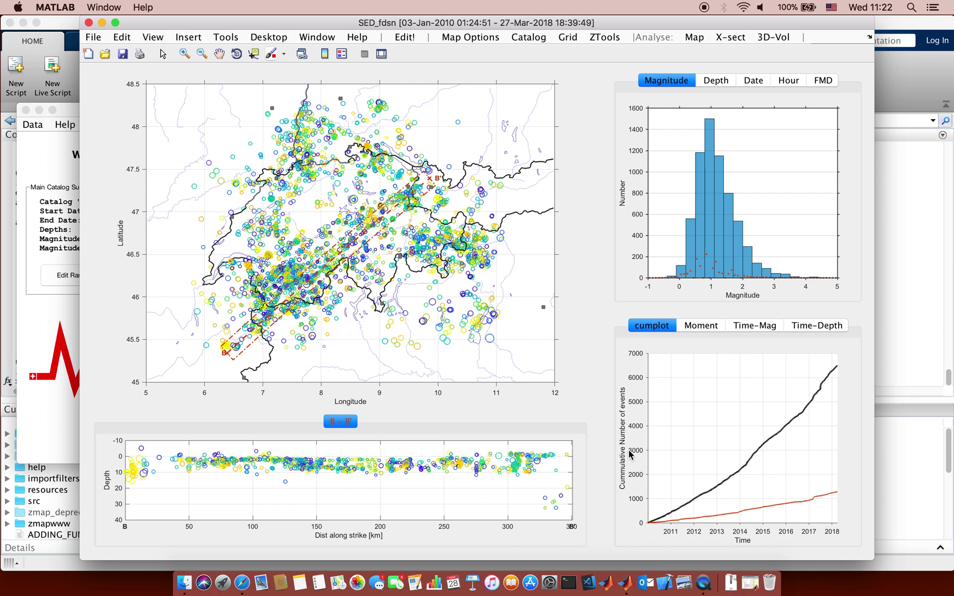
# Step: Try a log scale on the cumulative event plot's vertical axis and restore the linear scale
pyautogui.rightClick(627, 453)
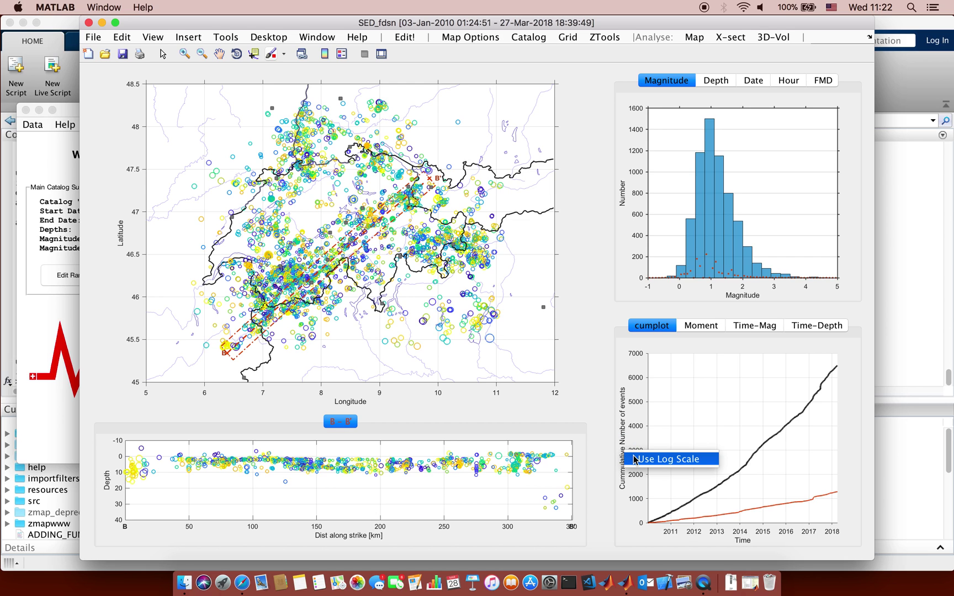
pyautogui.click(633, 457)
pyautogui.rightClick(629, 442)
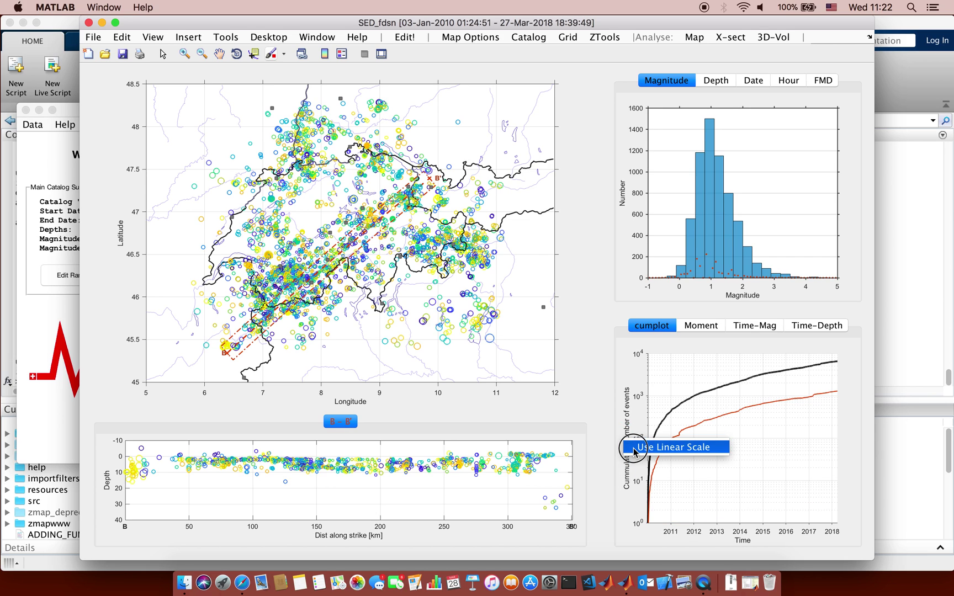
pyautogui.click(634, 445)
# Step: Open the cumulative event plot in a separate window to view it, and close that window
pyautogui.rightClick(743, 542)
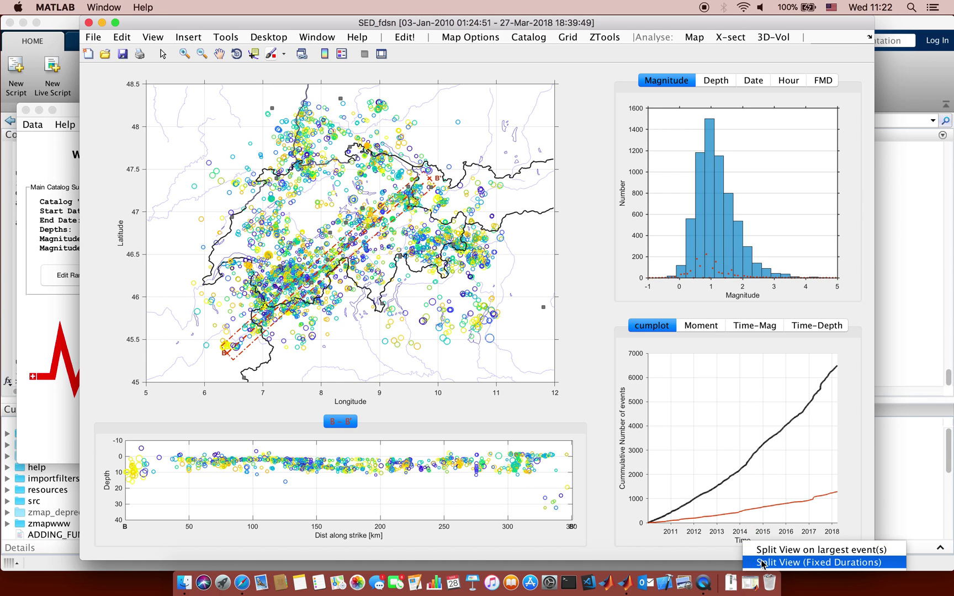
pyautogui.click(743, 297)
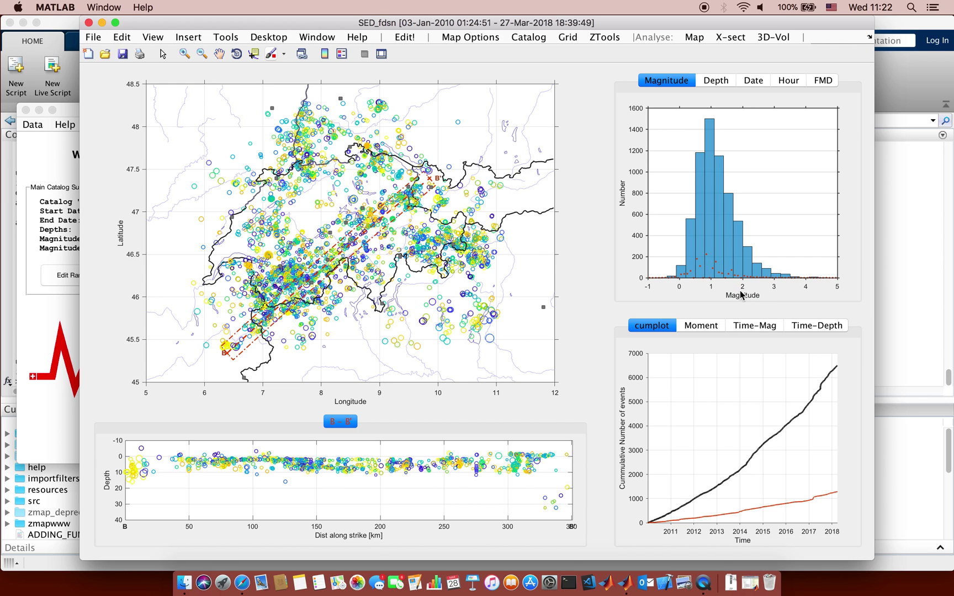
pyautogui.rightClick(727, 398)
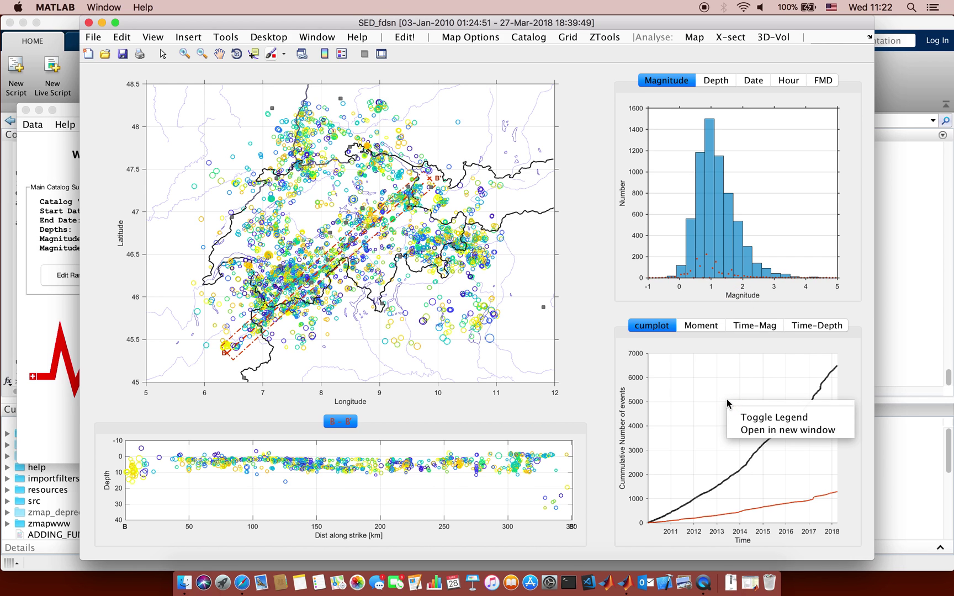
pyautogui.click(748, 431)
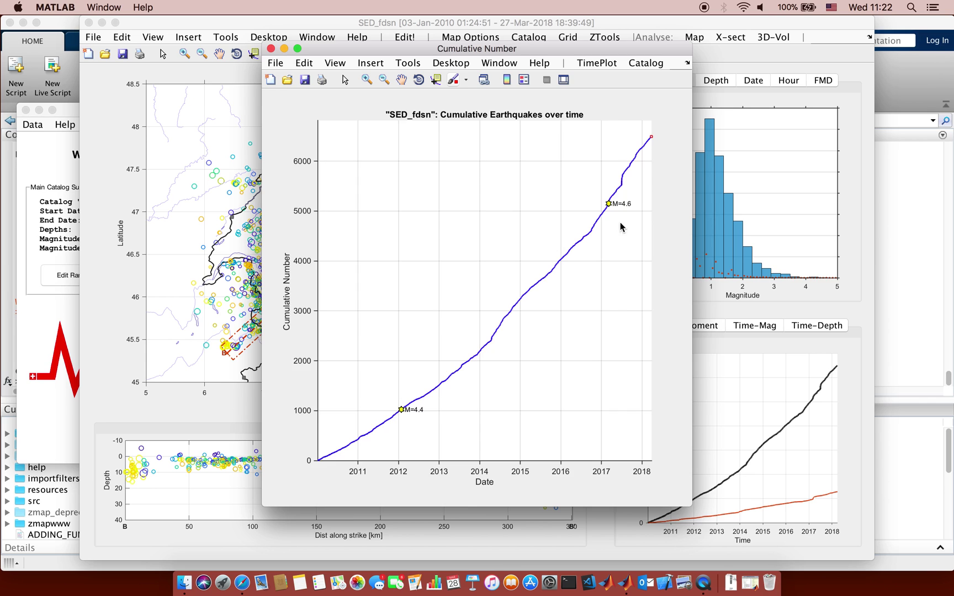
pyautogui.click(271, 49)
pyautogui.click(697, 41)
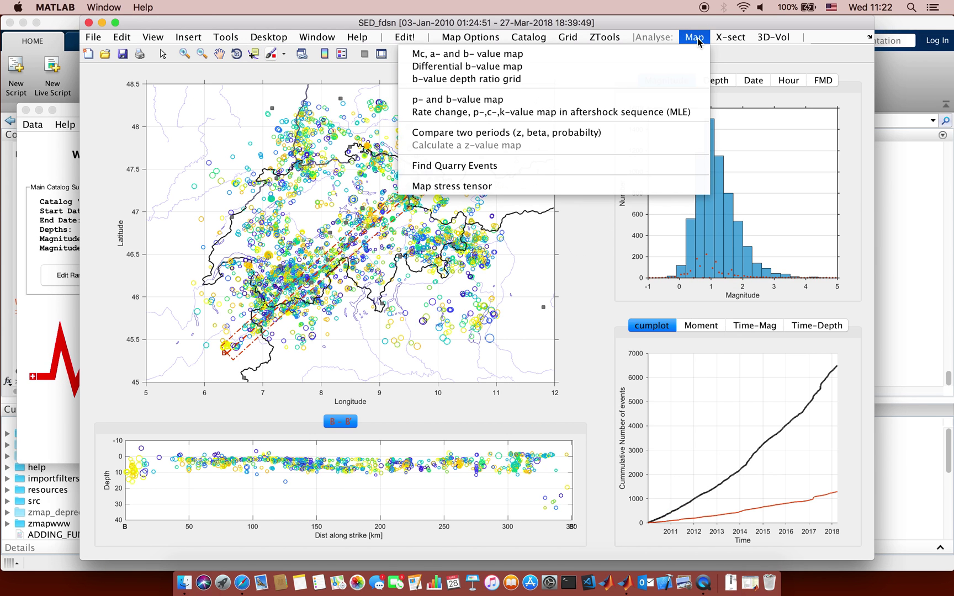
pyautogui.click(731, 37)
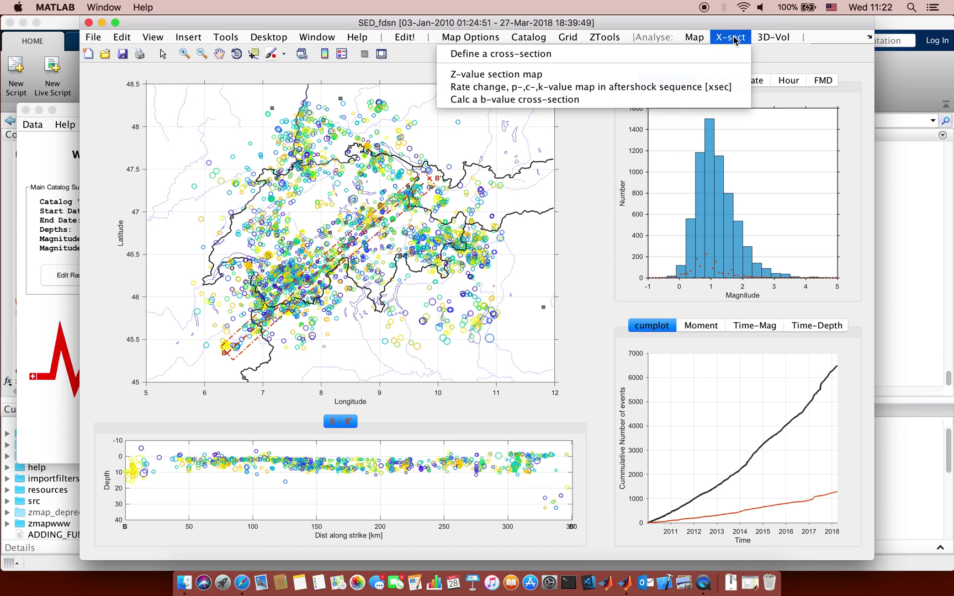
pyautogui.click(773, 39)
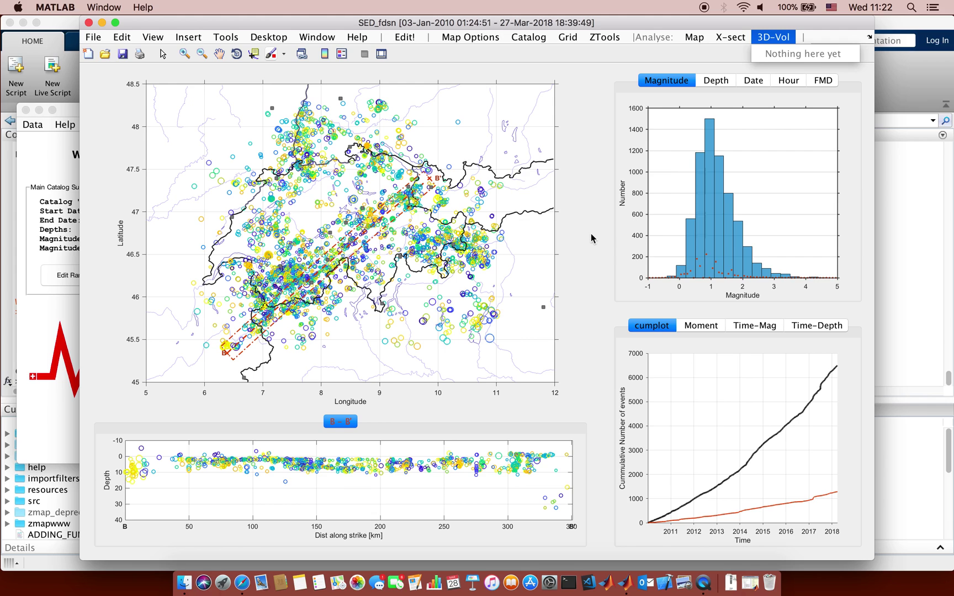
pyautogui.click(609, 37)
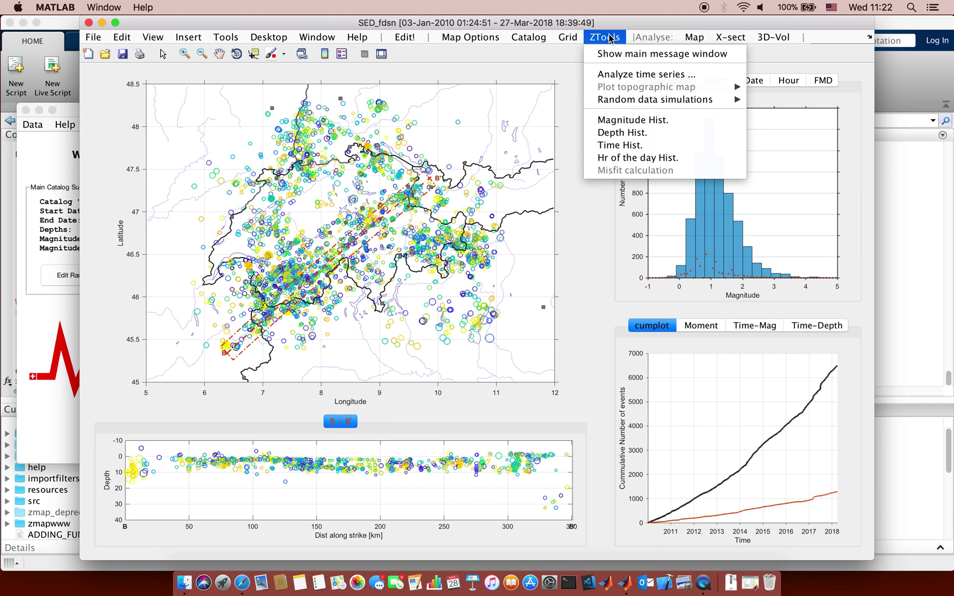
pyautogui.click(551, 71)
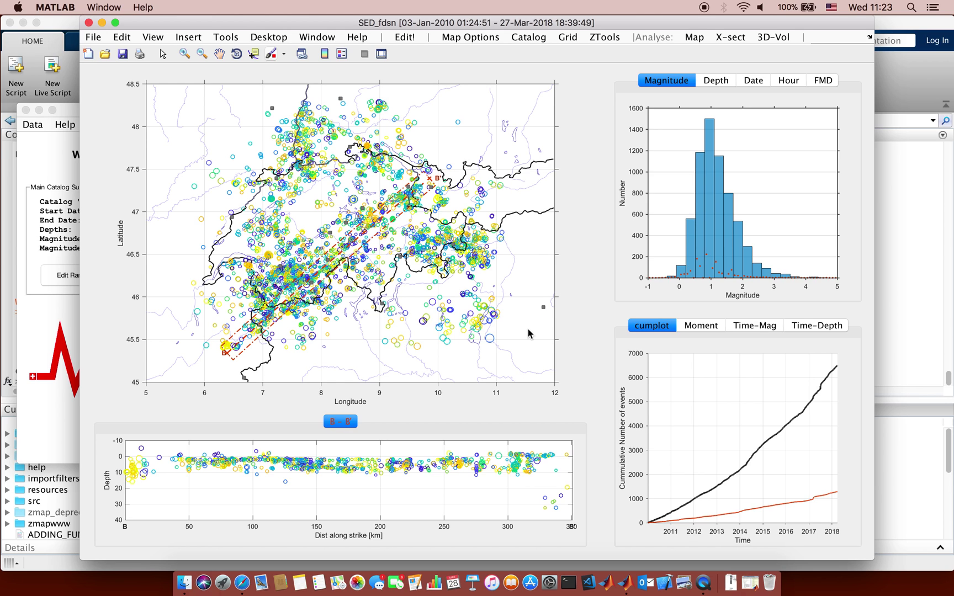
# Step: Set a box polygon on the map spanning about 7.8 to 9.5 longitude and 45.7 to 47.0 latitude
pyautogui.rightClick(286, 189)
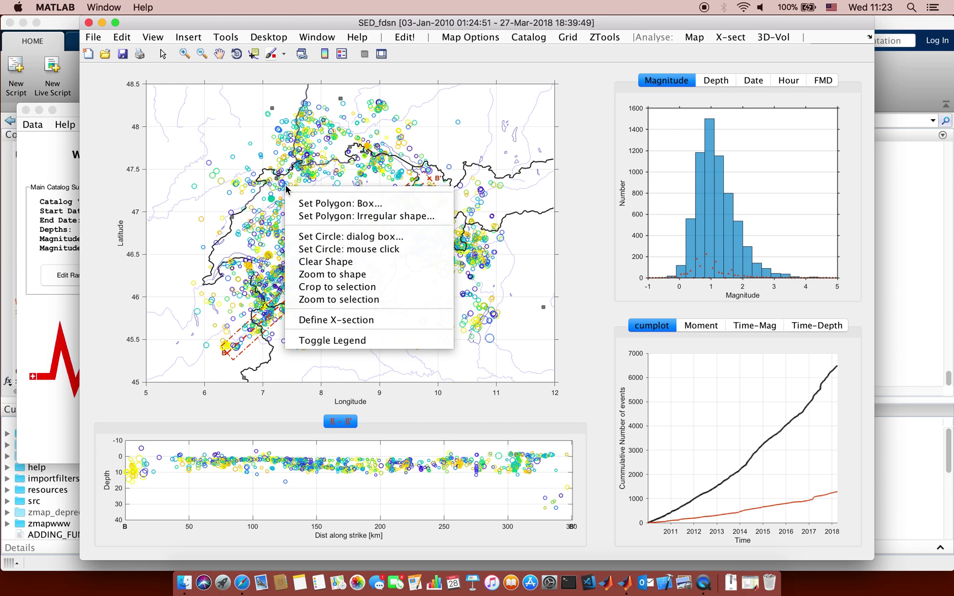
pyautogui.click(306, 204)
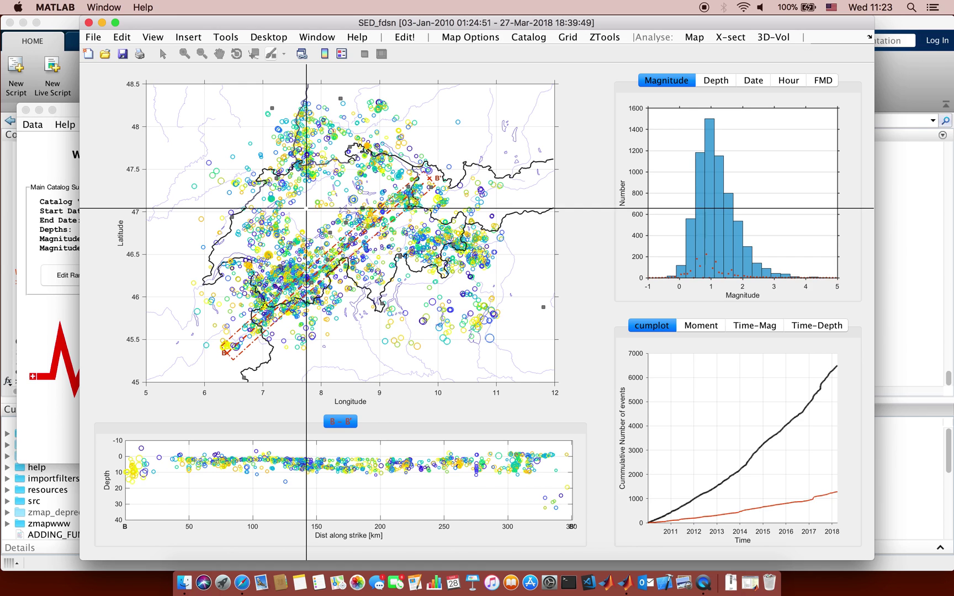
pyautogui.click(307, 209)
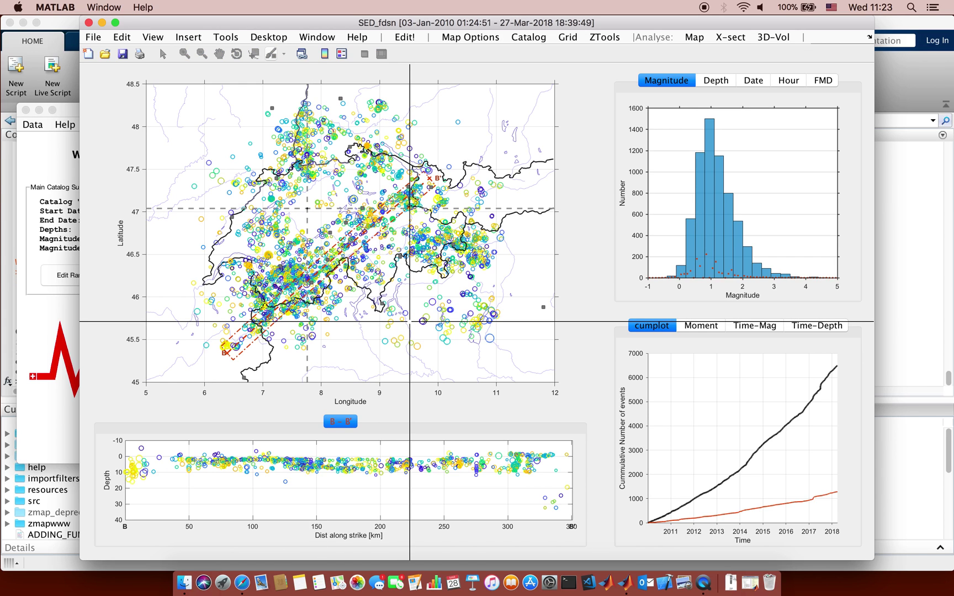
pyautogui.click(409, 321)
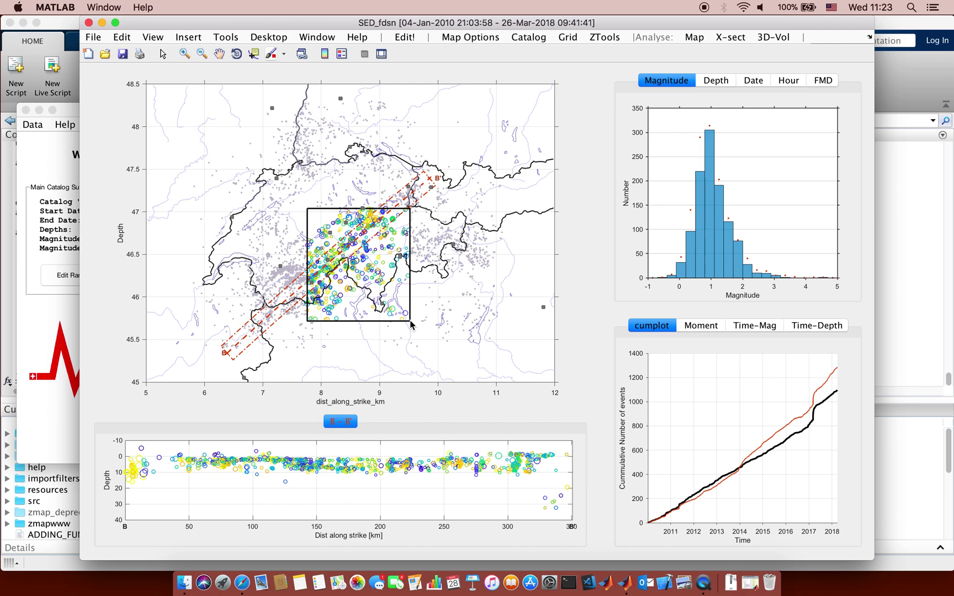
# Step: Make the box editable by mouse and move it west to span about 7.3 to 9.1 longitude and 45.8 to 47.1 latitude
pyautogui.rightClick(324, 210)
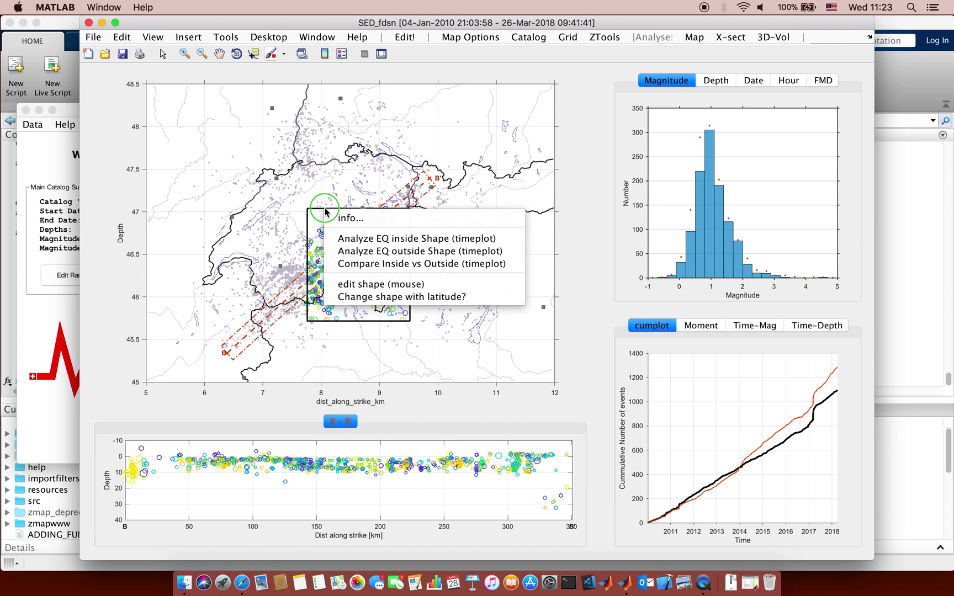
pyautogui.click(353, 284)
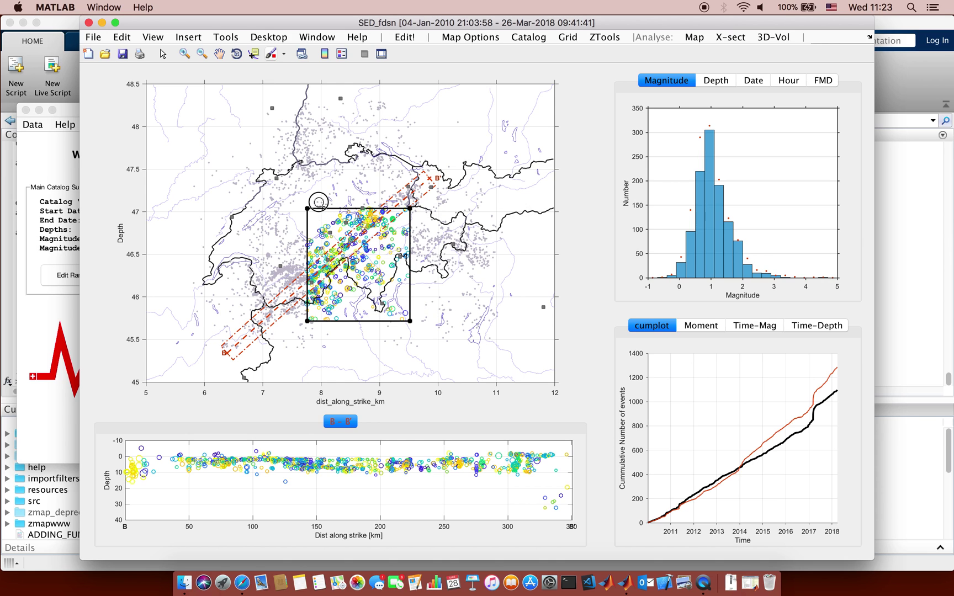
pyautogui.click(299, 188)
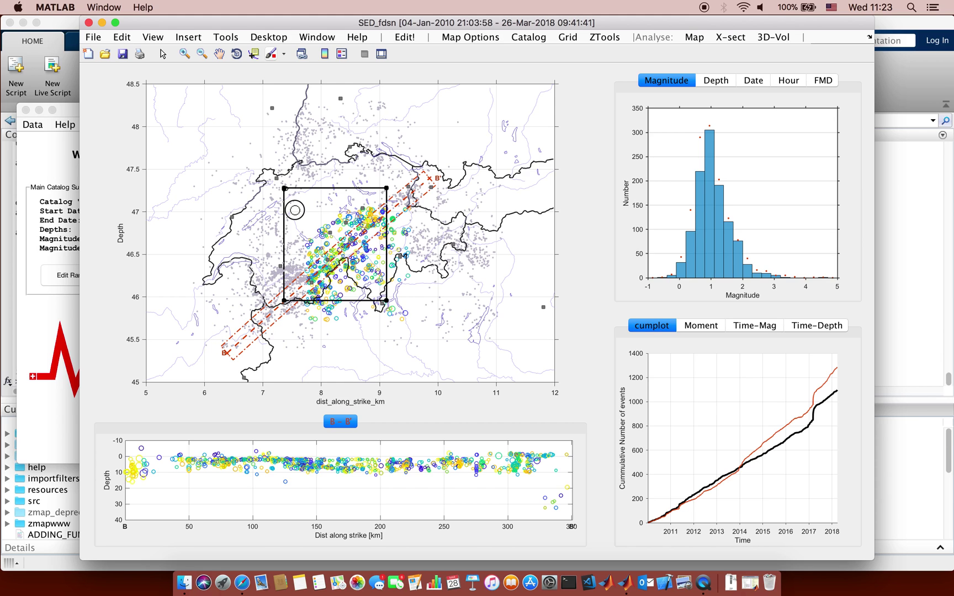
pyautogui.click(295, 211)
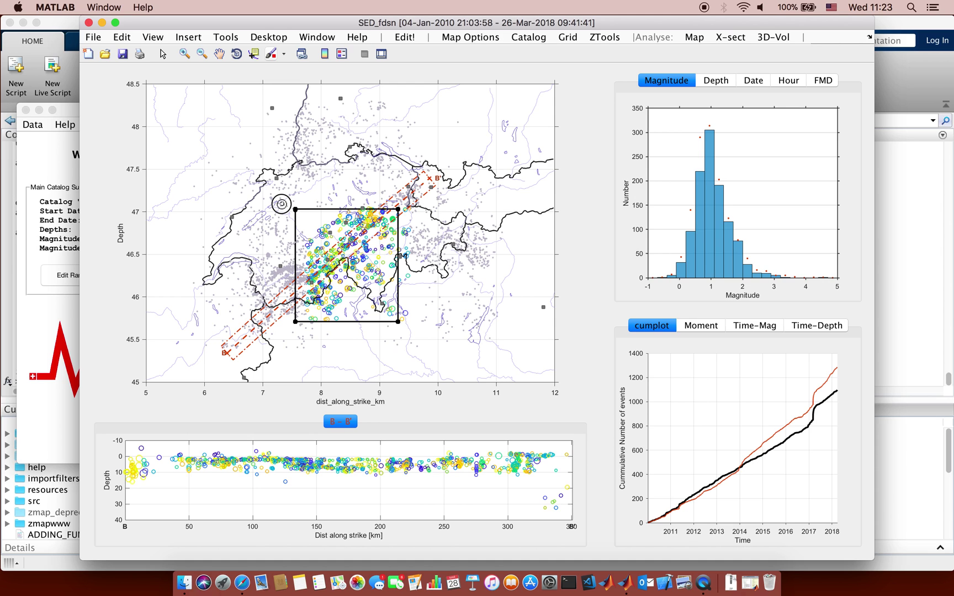
pyautogui.click(282, 205)
# Step: Add a point to the box's northern edge and pull it outward to about 7.9 longitude, 47.3 latitude
pyautogui.rightClick(282, 203)
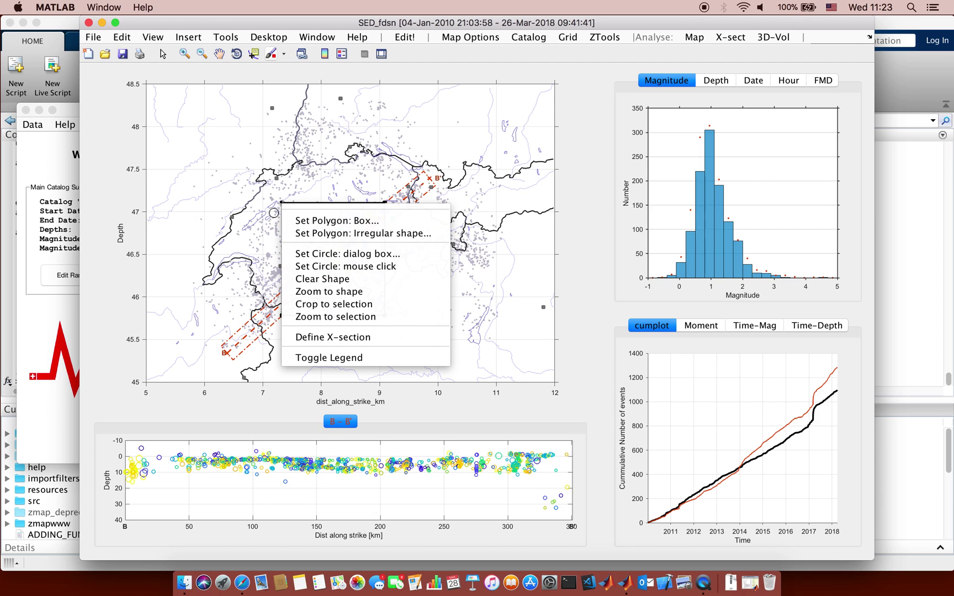
pyautogui.click(295, 201)
pyautogui.rightClick(294, 203)
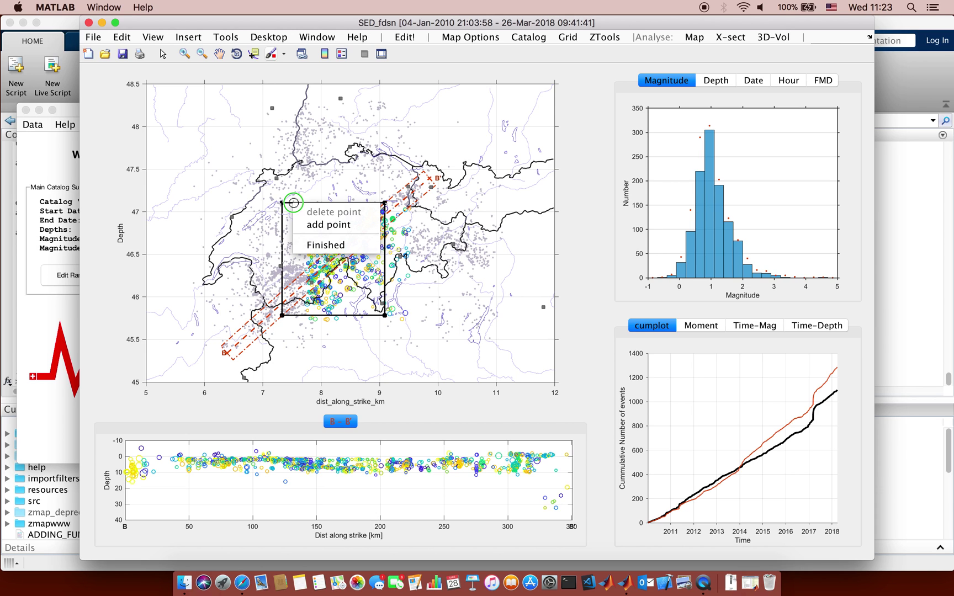
pyautogui.click(311, 221)
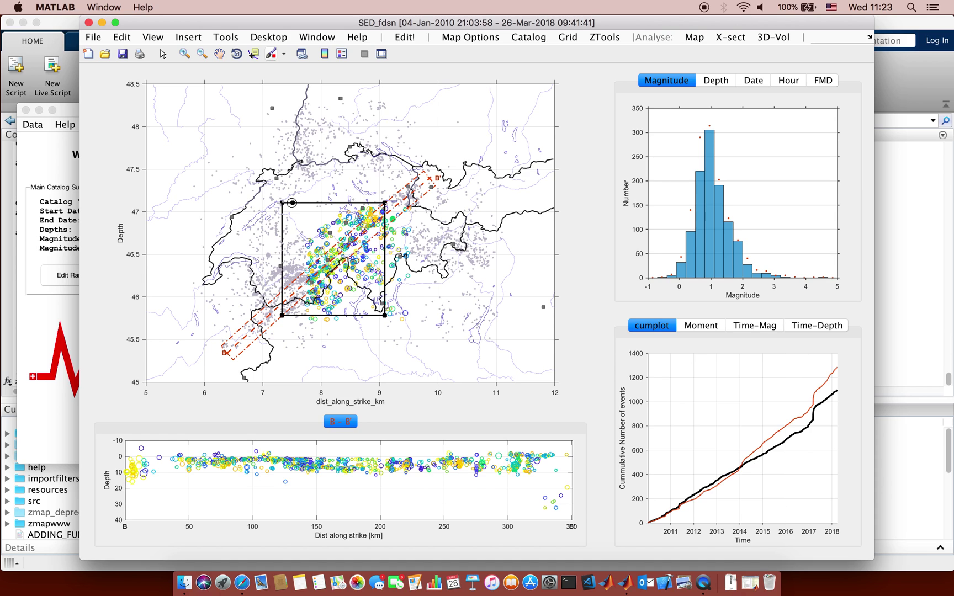
pyautogui.moveTo(293, 203); pyautogui.dragTo(315, 188)
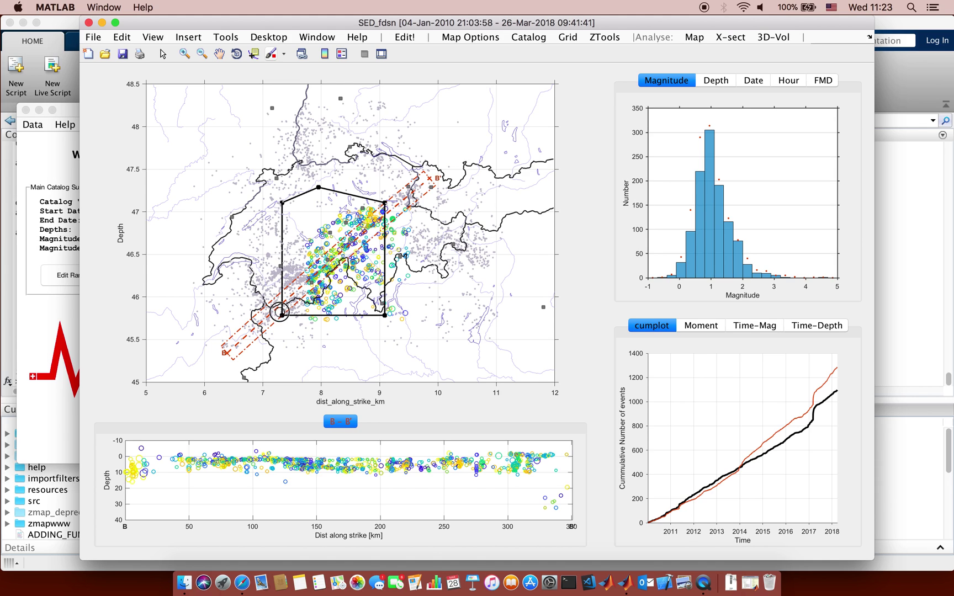
# Step: Shift the five-sided polygon slightly west and finish the shape edit
pyautogui.moveTo(282, 315)
pyautogui.mouseDown()
pyautogui.moveTo(265, 286)
pyautogui.moveTo(278, 313)
pyautogui.mouseUp()
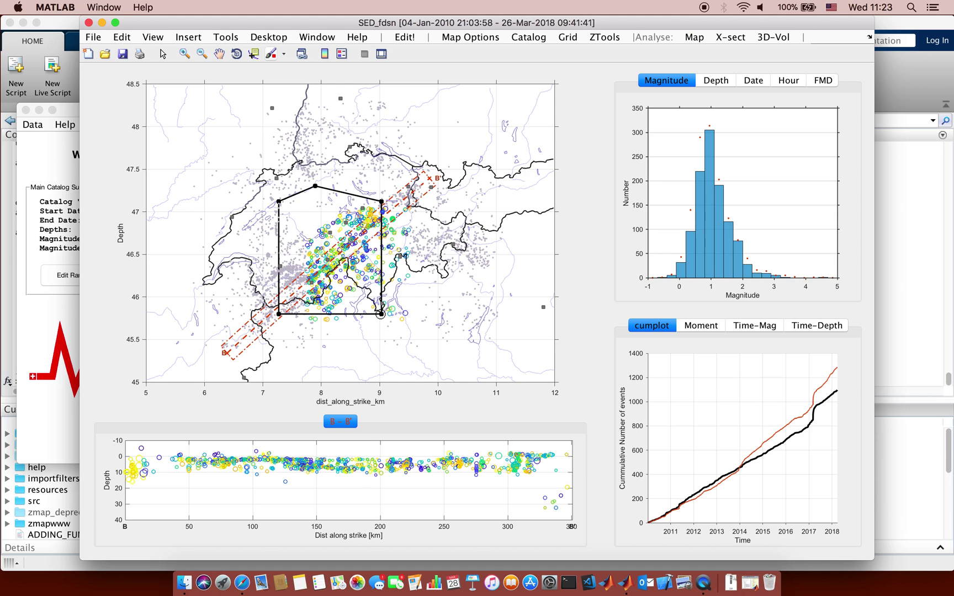
pyautogui.rightClick(380, 314)
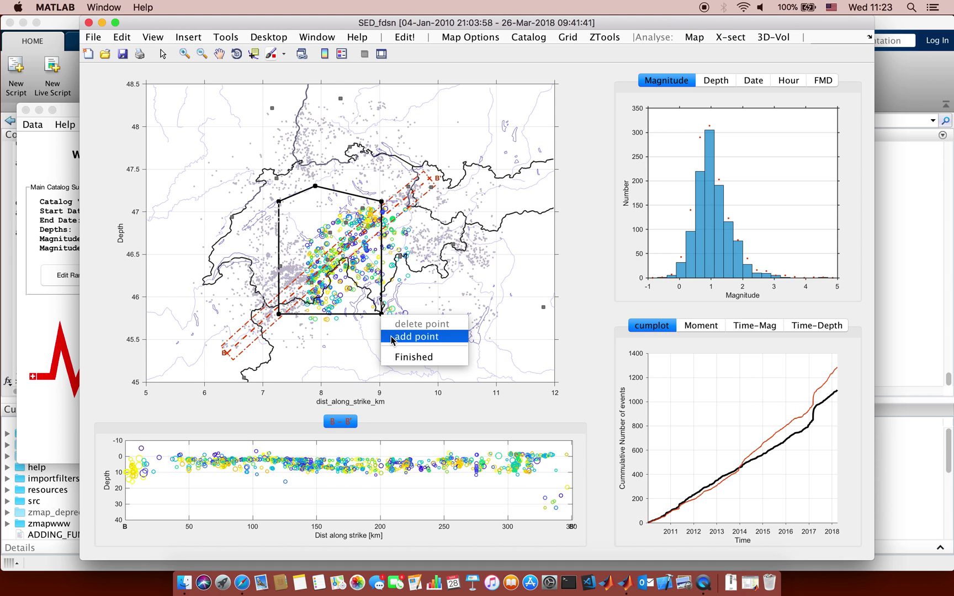
pyautogui.click(398, 357)
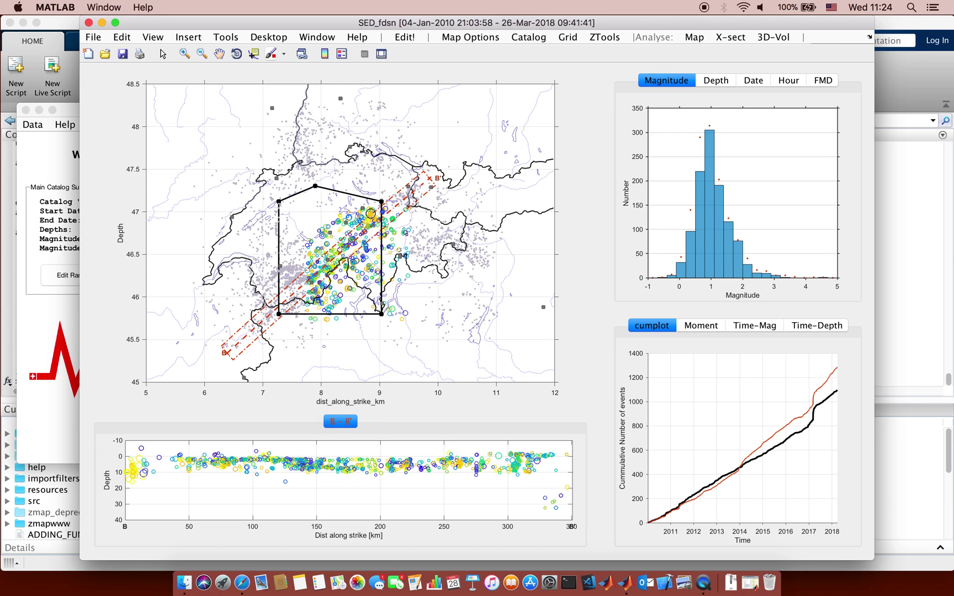
# Step: Analyze the earthquakes inside the polygon in a time plot, and close the Cumulative Number window
pyautogui.rightClick(324, 192)
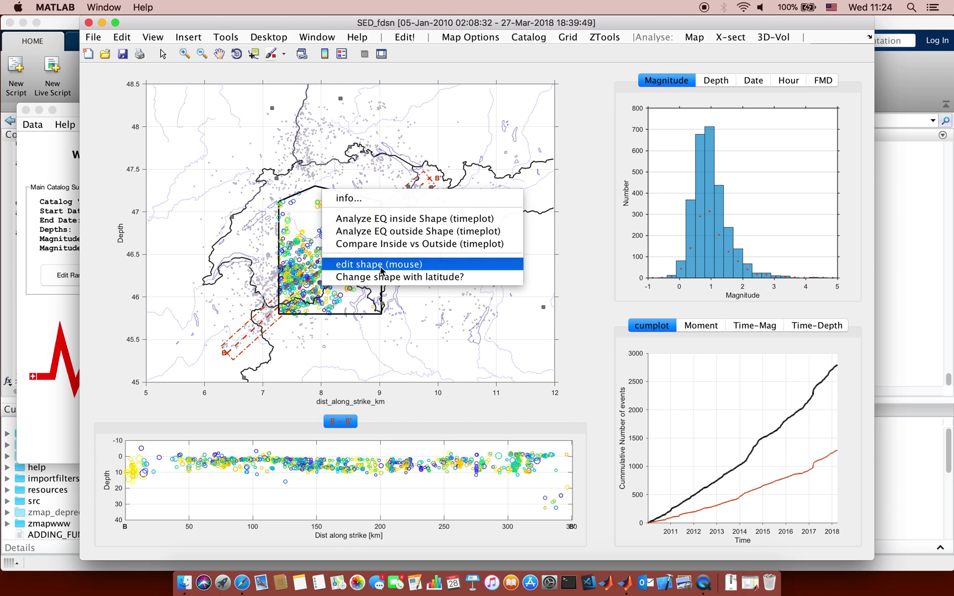
pyautogui.click(387, 234)
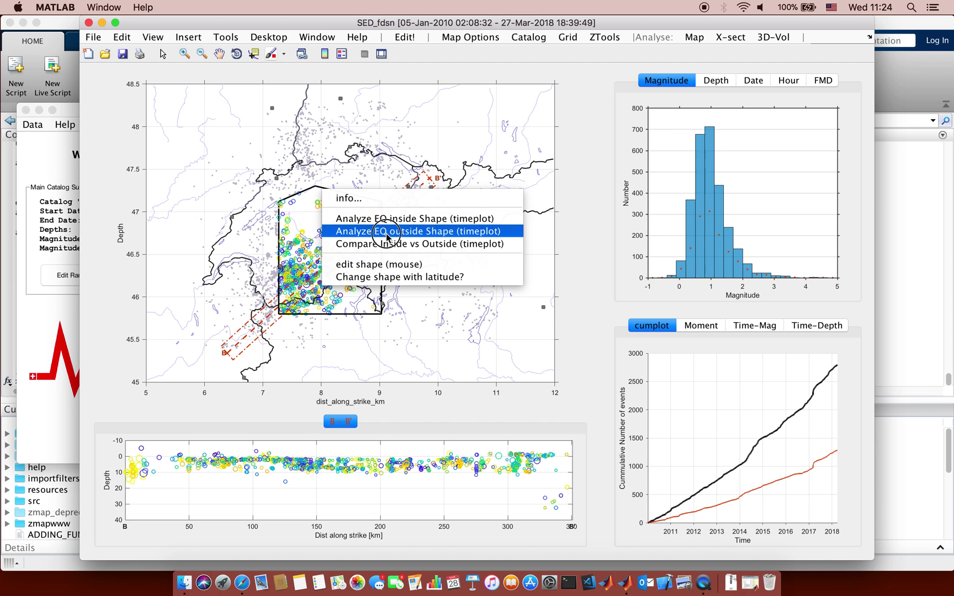
pyautogui.click(388, 220)
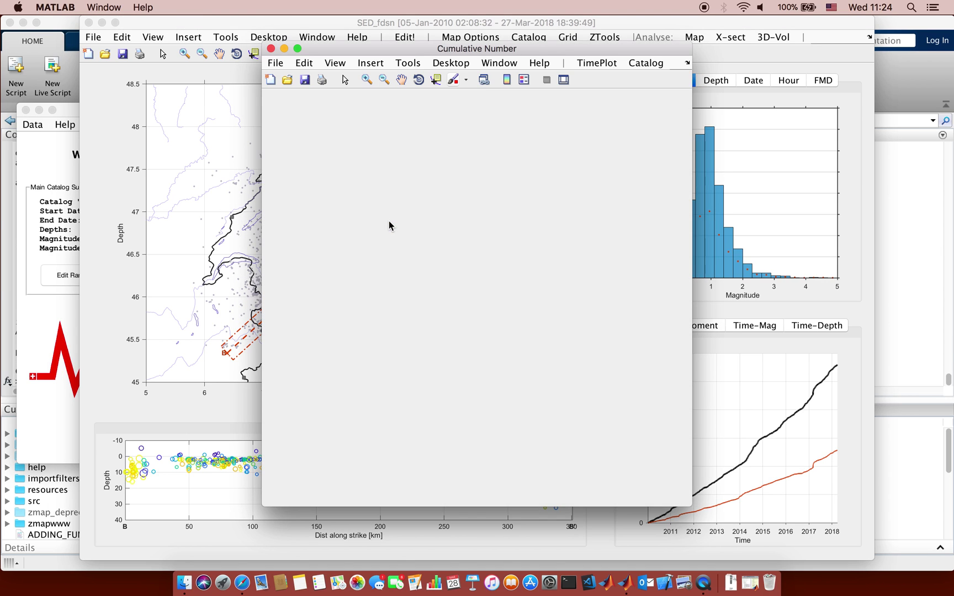
pyautogui.click(271, 49)
# Step: Clear the polygon selection from the map
pyautogui.rightClick(351, 195)
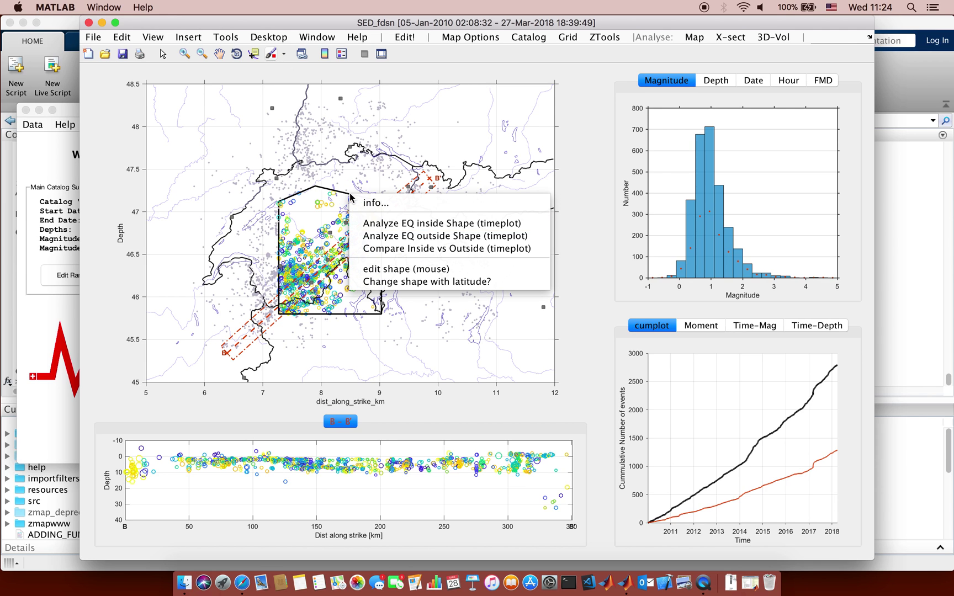
pyautogui.rightClick(356, 179)
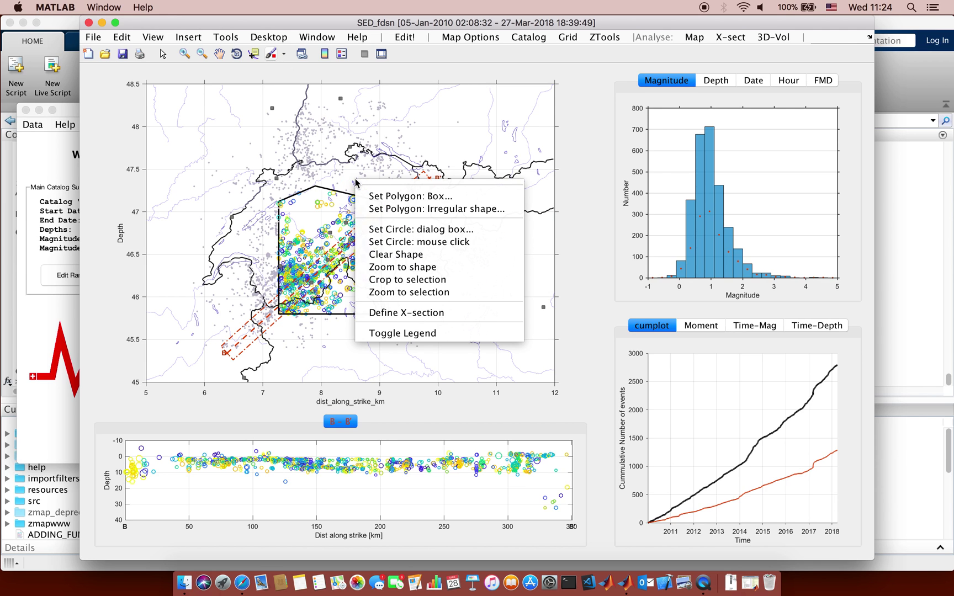
pyautogui.click(402, 255)
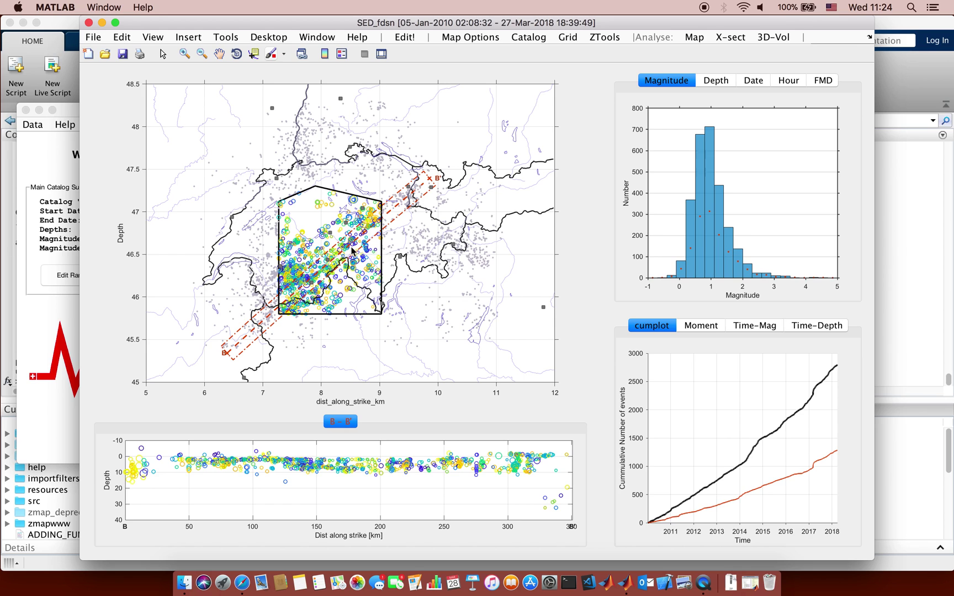
# Step: Select a circular region by mouse, centred near 7.5 longitude, 46.1 latitude, with a radius of about 0.7 degrees of longitude
pyautogui.rightClick(293, 261)
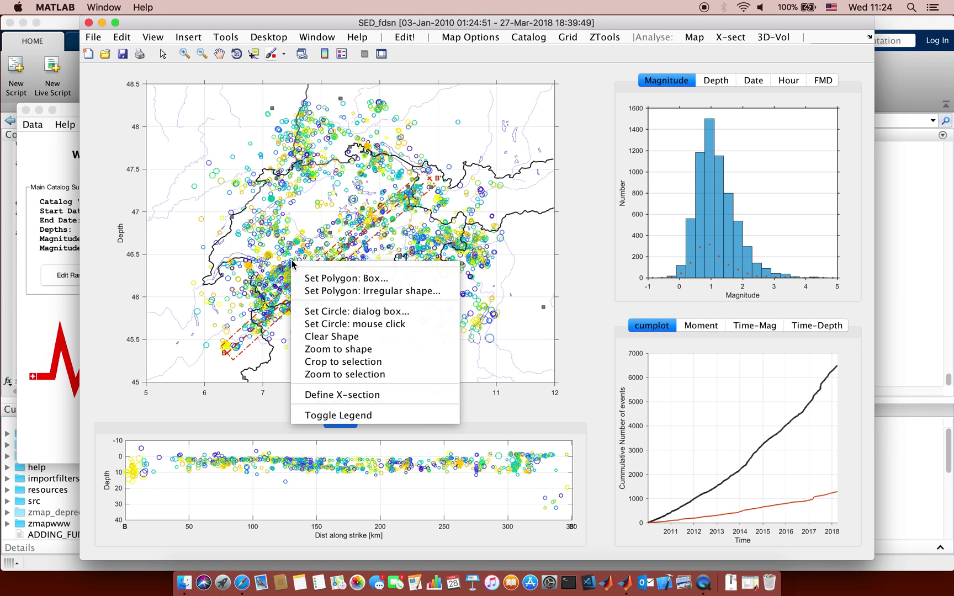
pyautogui.click(369, 325)
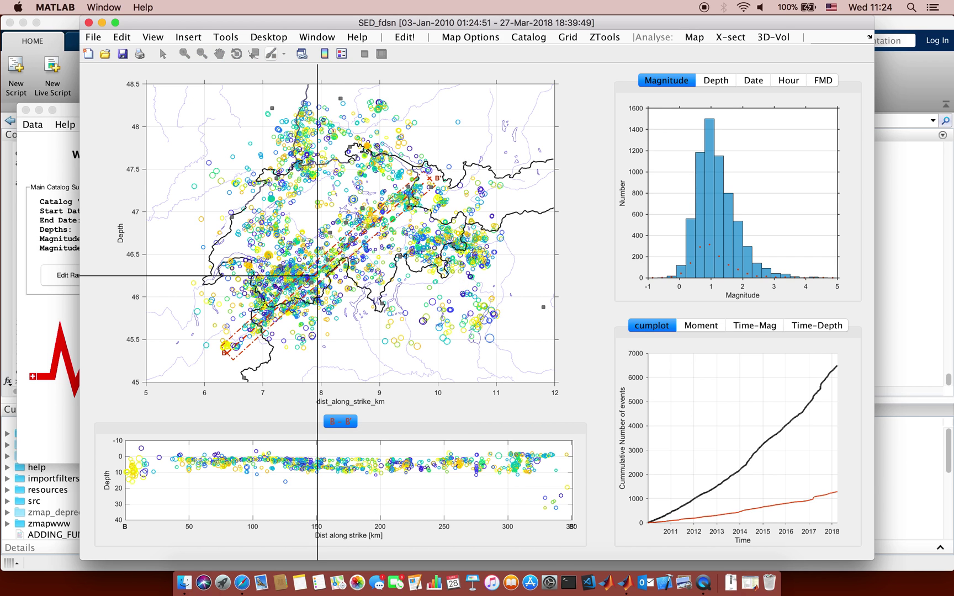
pyautogui.click(291, 287)
pyautogui.moveTo(291, 287); pyautogui.dragTo(328, 270)
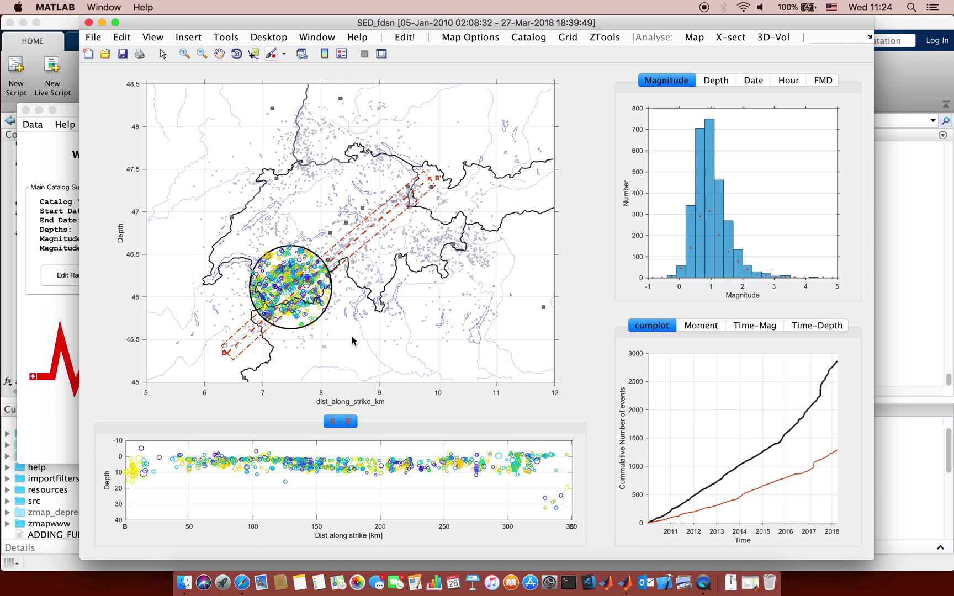
# Step: Define a second cross-section about 164 km long, from near 8.1 longitude, 47.1 latitude to about 9.3 longitude, 45.9 latitude
pyautogui.rightClick(322, 215)
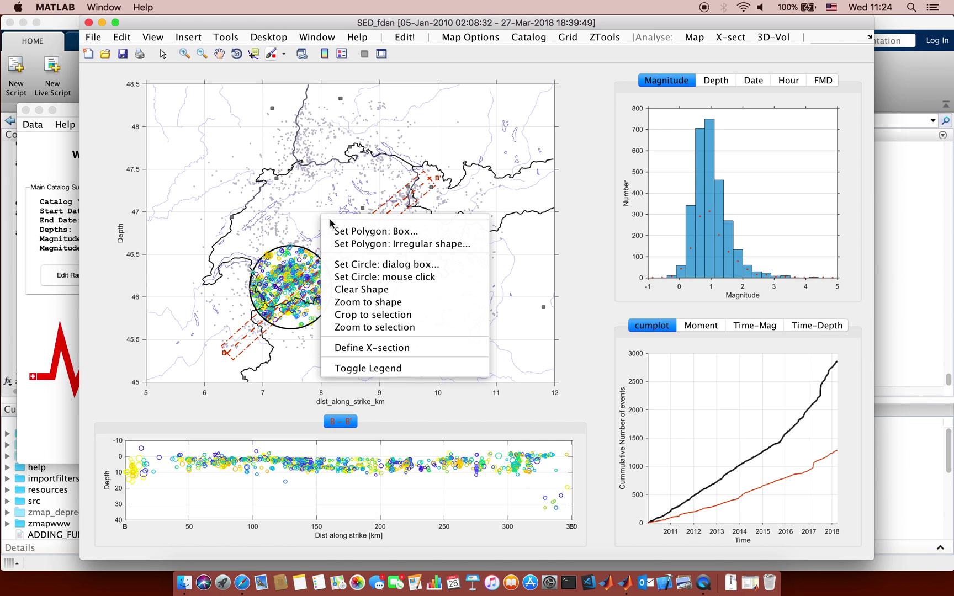
pyautogui.click(373, 347)
pyautogui.click(504, 366)
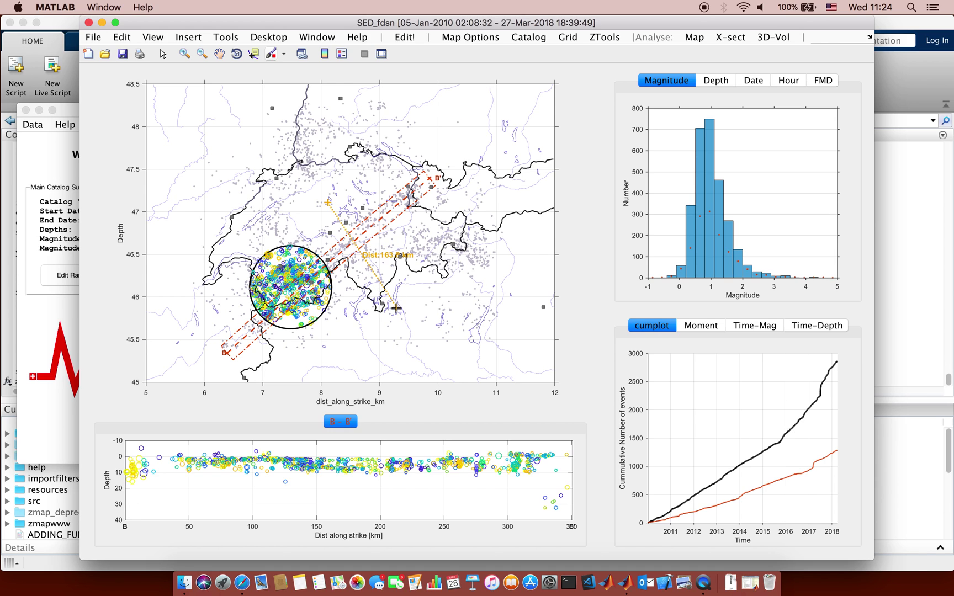
pyautogui.click(396, 307)
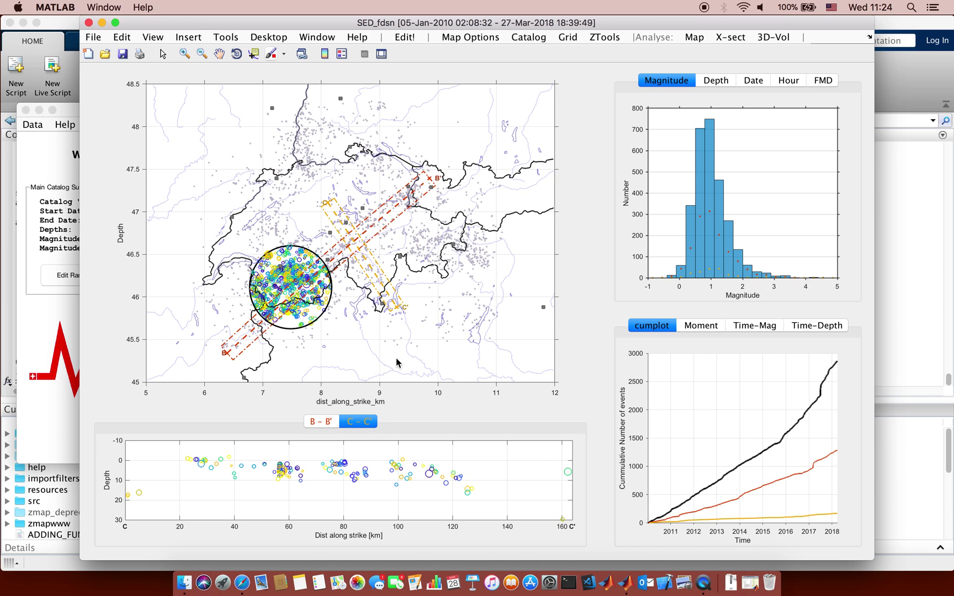
# Step: Review the new cross-section's information summary, close it, and show the legend on its depth plot
pyautogui.rightClick(363, 422)
pyautogui.click(373, 428)
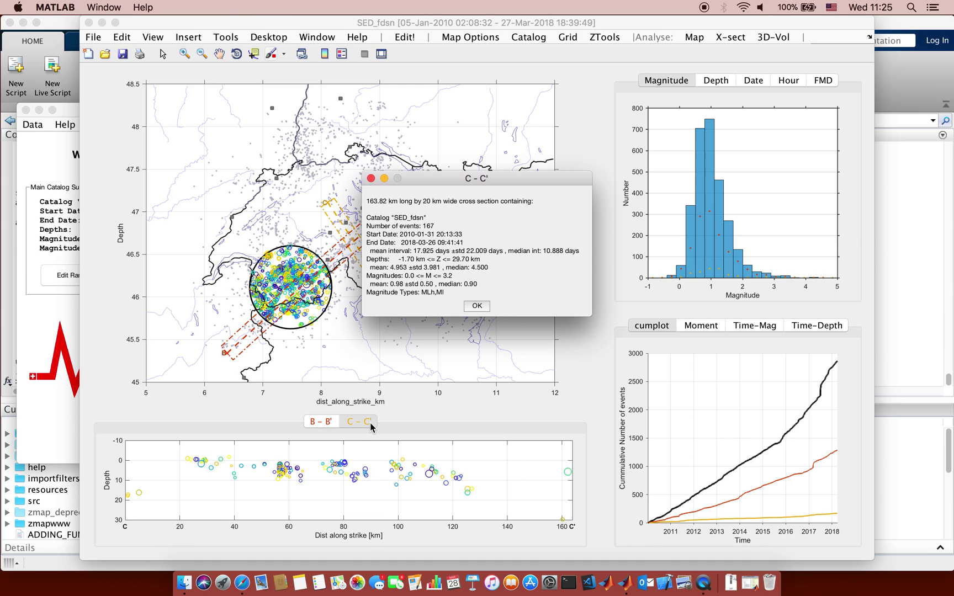
pyautogui.click(476, 306)
pyautogui.rightClick(472, 454)
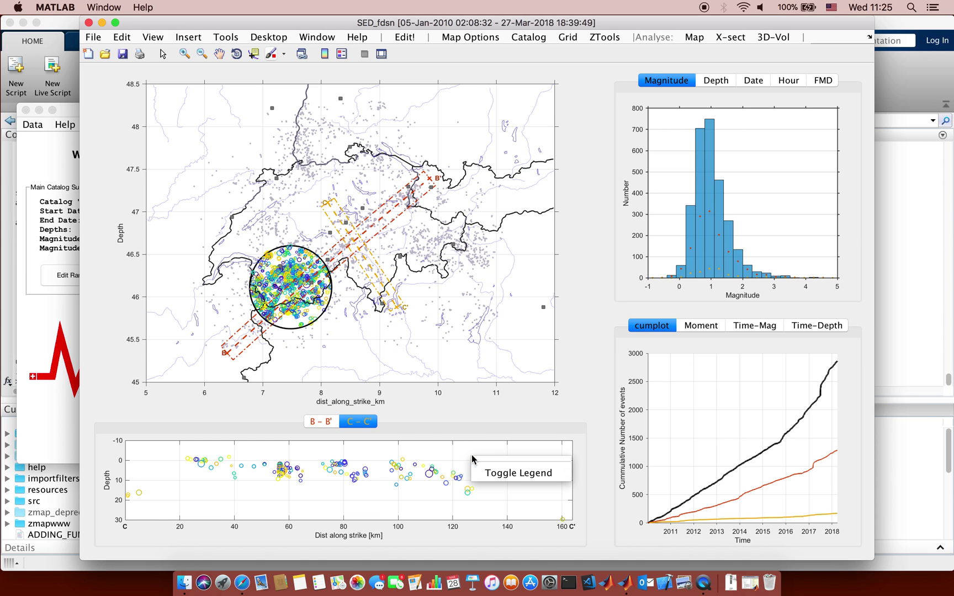
pyautogui.click(486, 472)
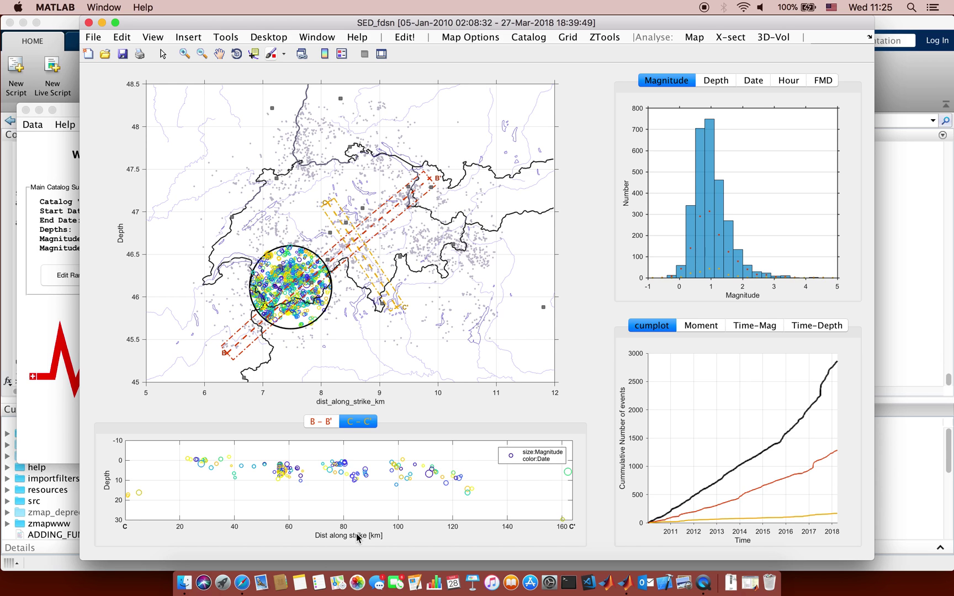
# Step: Size the events in the C–C' cross-section plot by Depth and color them by Magnitude
pyautogui.rightClick(432, 476)
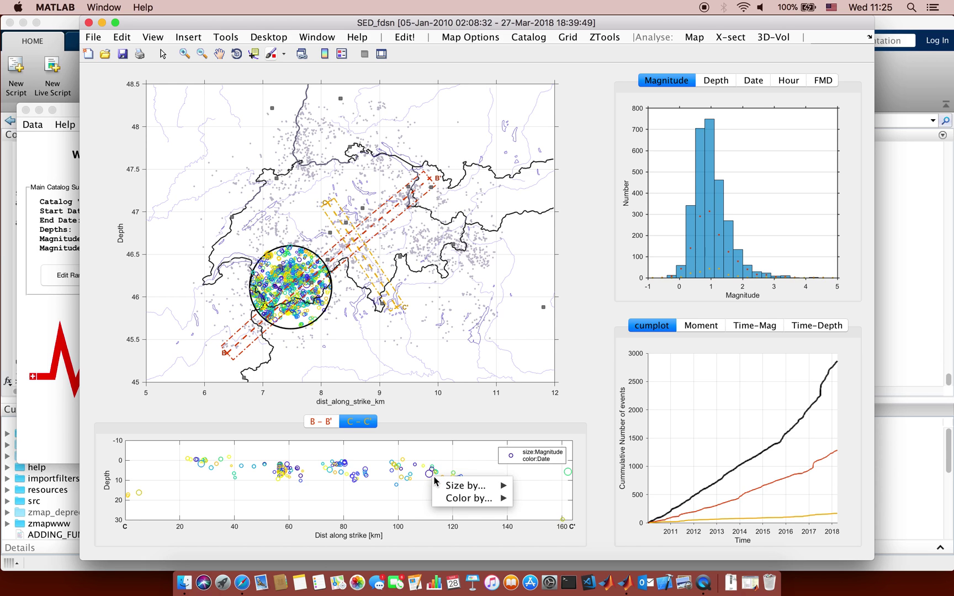
pyautogui.moveTo(464, 485)
pyautogui.click(553, 427)
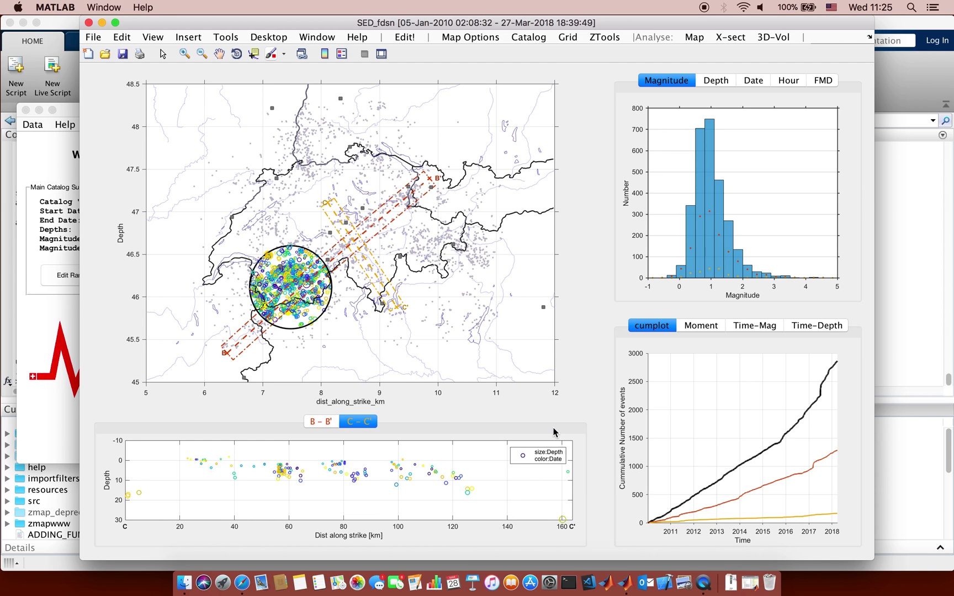
pyautogui.rightClick(447, 484)
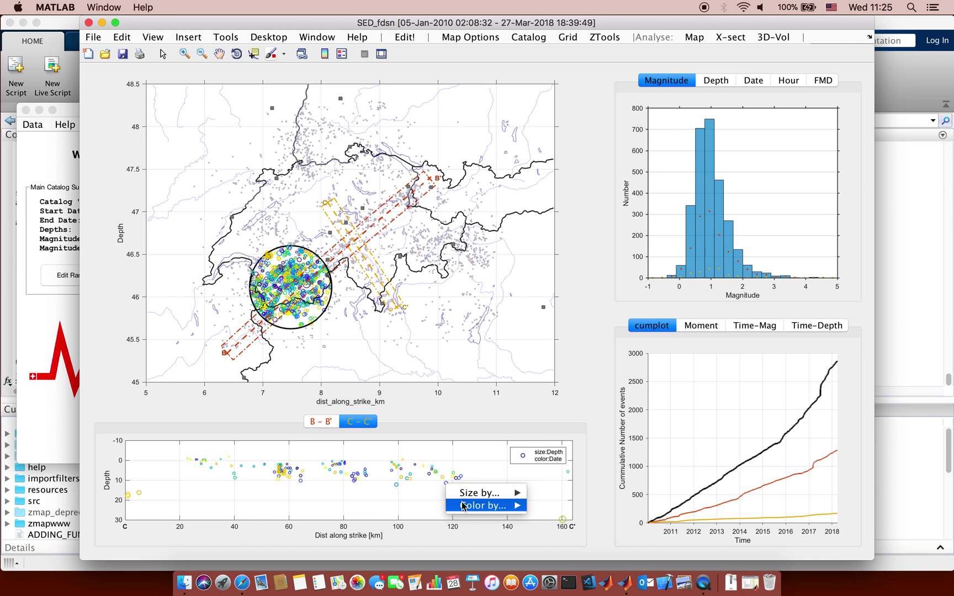
pyautogui.moveTo(507, 510)
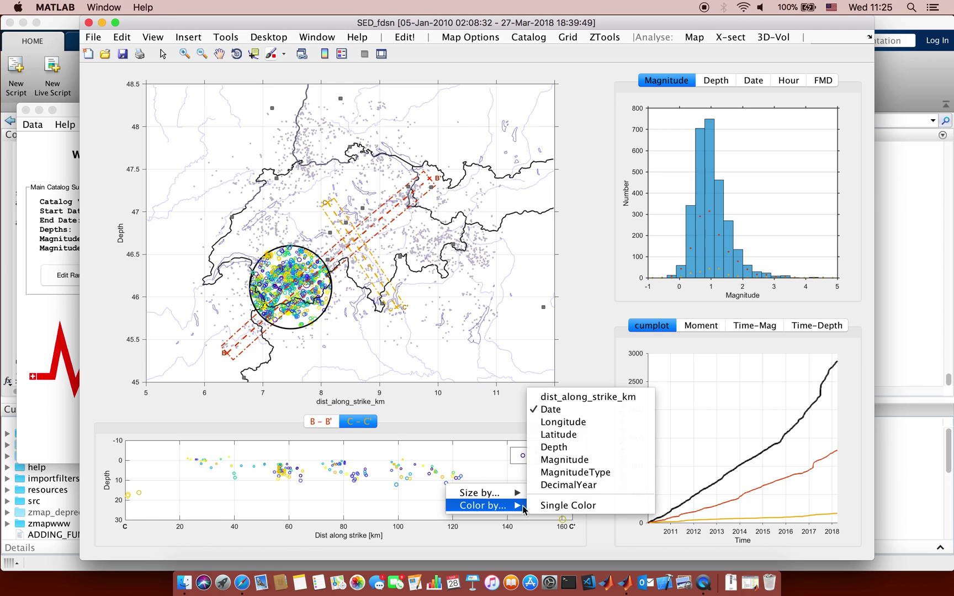
pyautogui.click(574, 458)
# Step: Set the C–C' cross-section plot's horizontal axis to Magnitude and its vertical axis to Latitude
pyautogui.rightClick(377, 538)
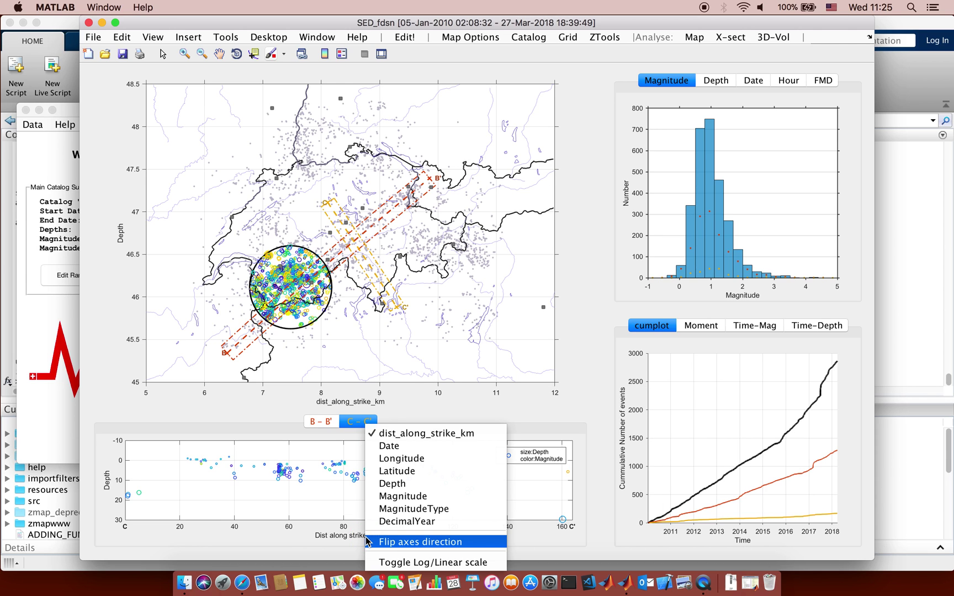
pyautogui.click(412, 503)
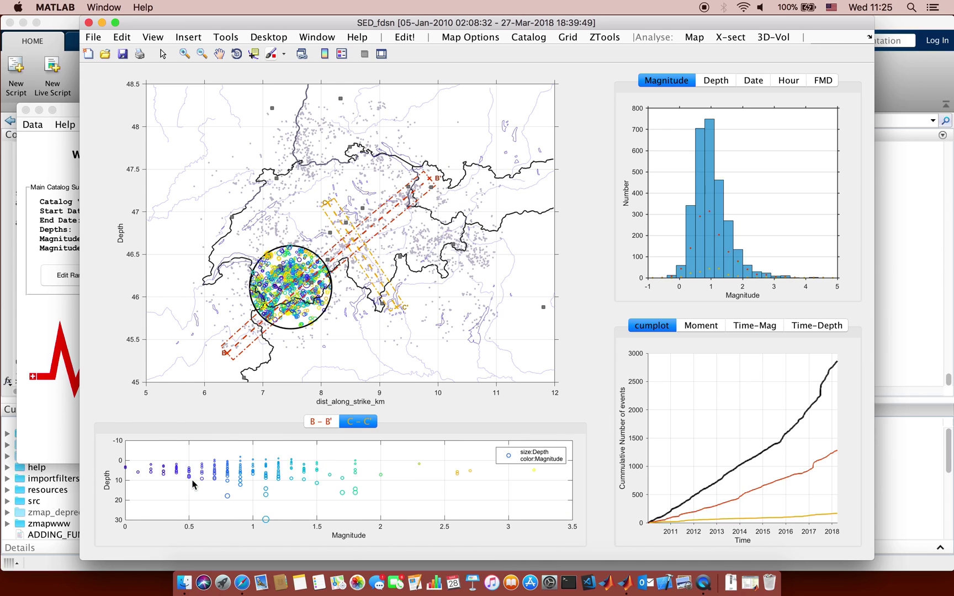
pyautogui.rightClick(106, 478)
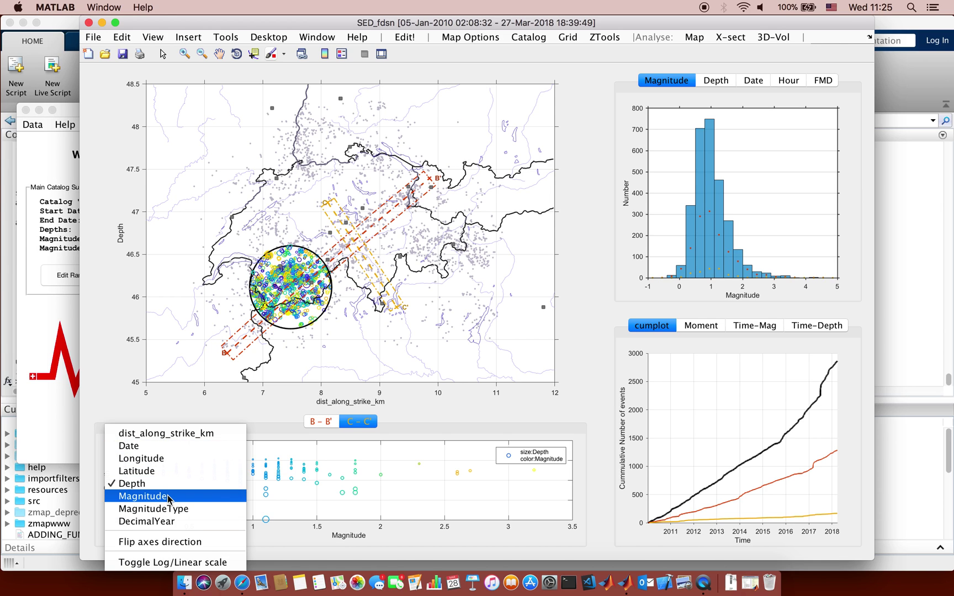
pyautogui.click(164, 470)
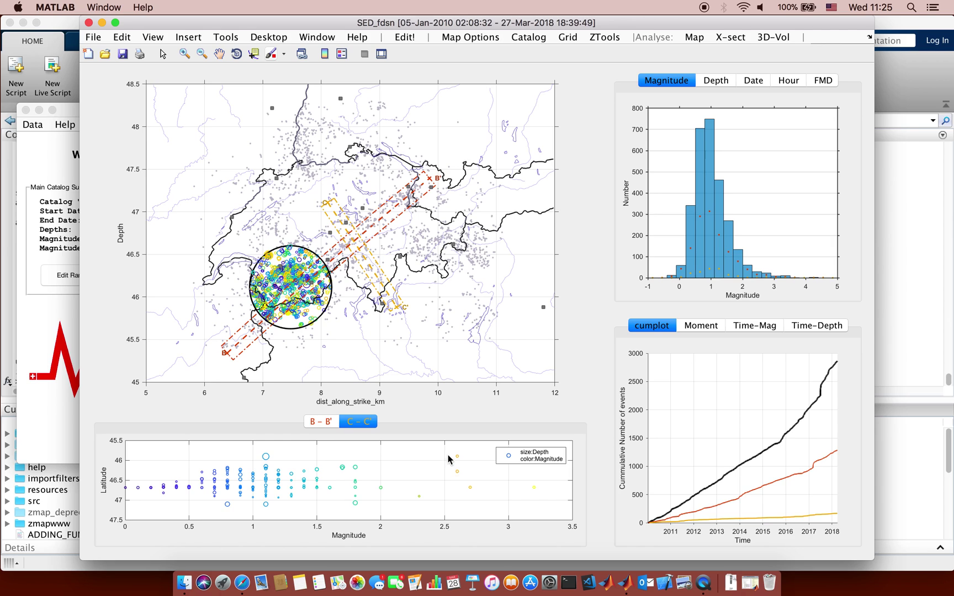
# Step: Delete the C–C' cross-section
pyautogui.rightClick(368, 426)
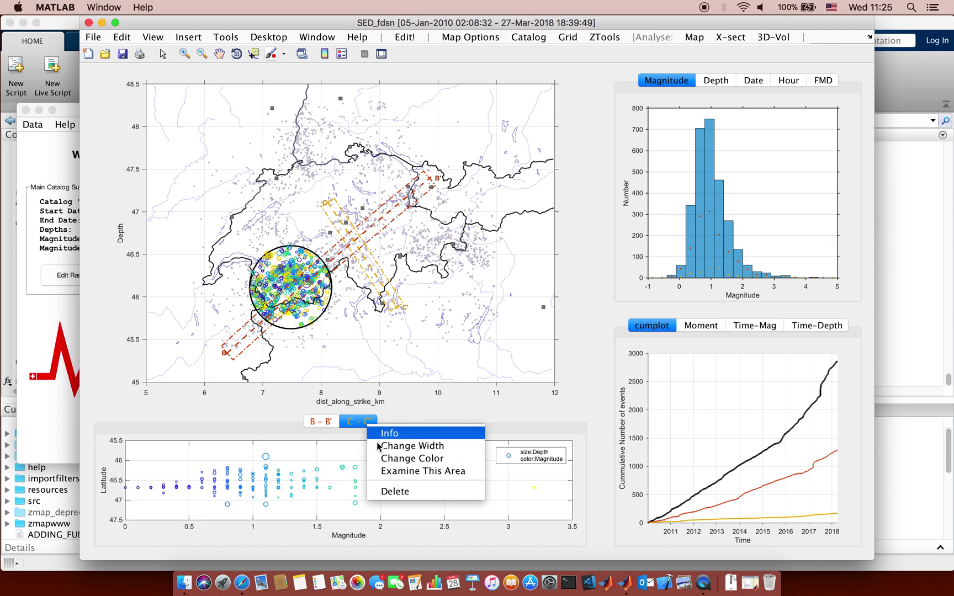
pyautogui.click(390, 493)
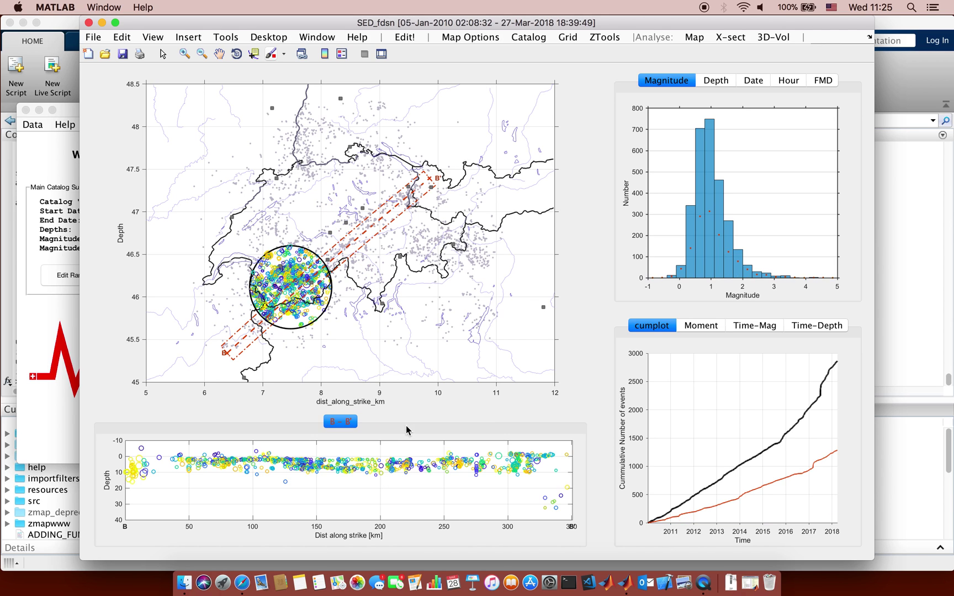